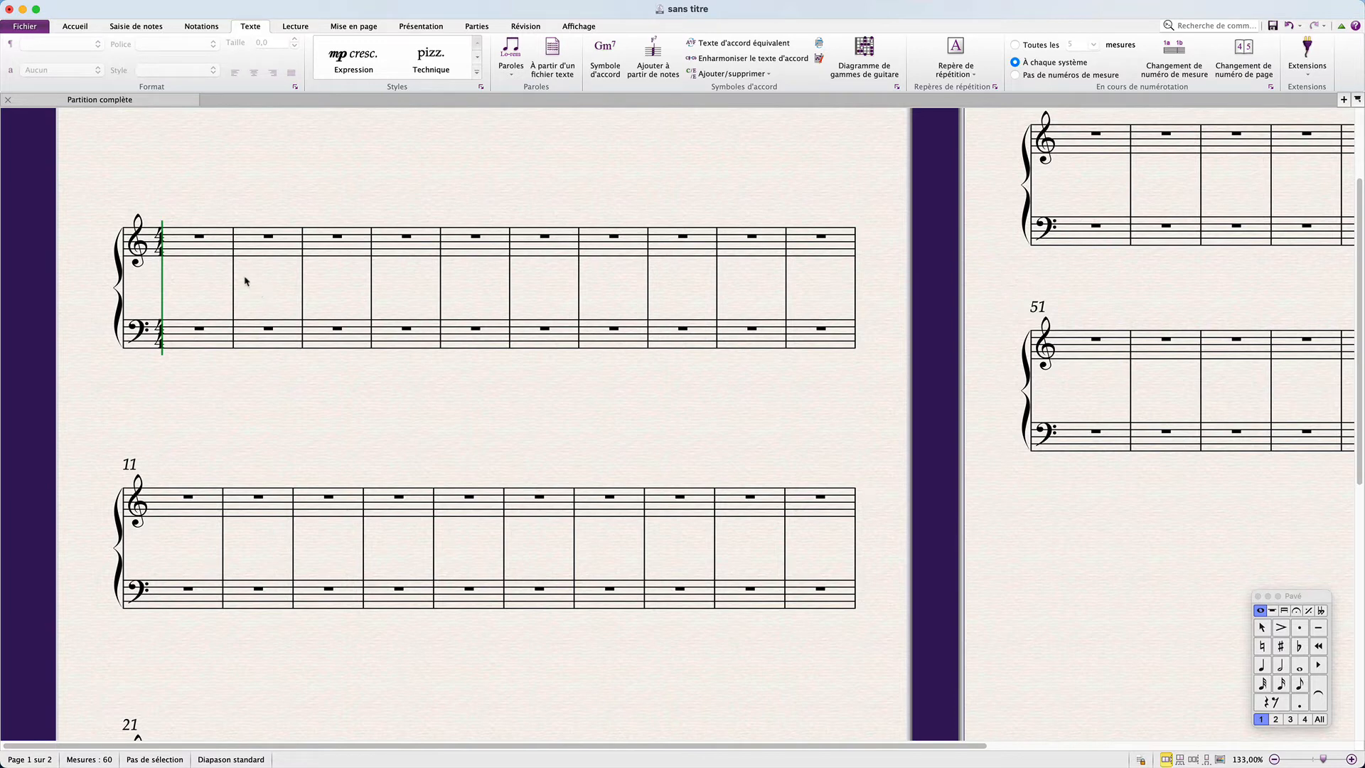
Step: Start a Figured bass text on bar 1 of the treble staff and insert a 4 from the word menu
click(206, 258)
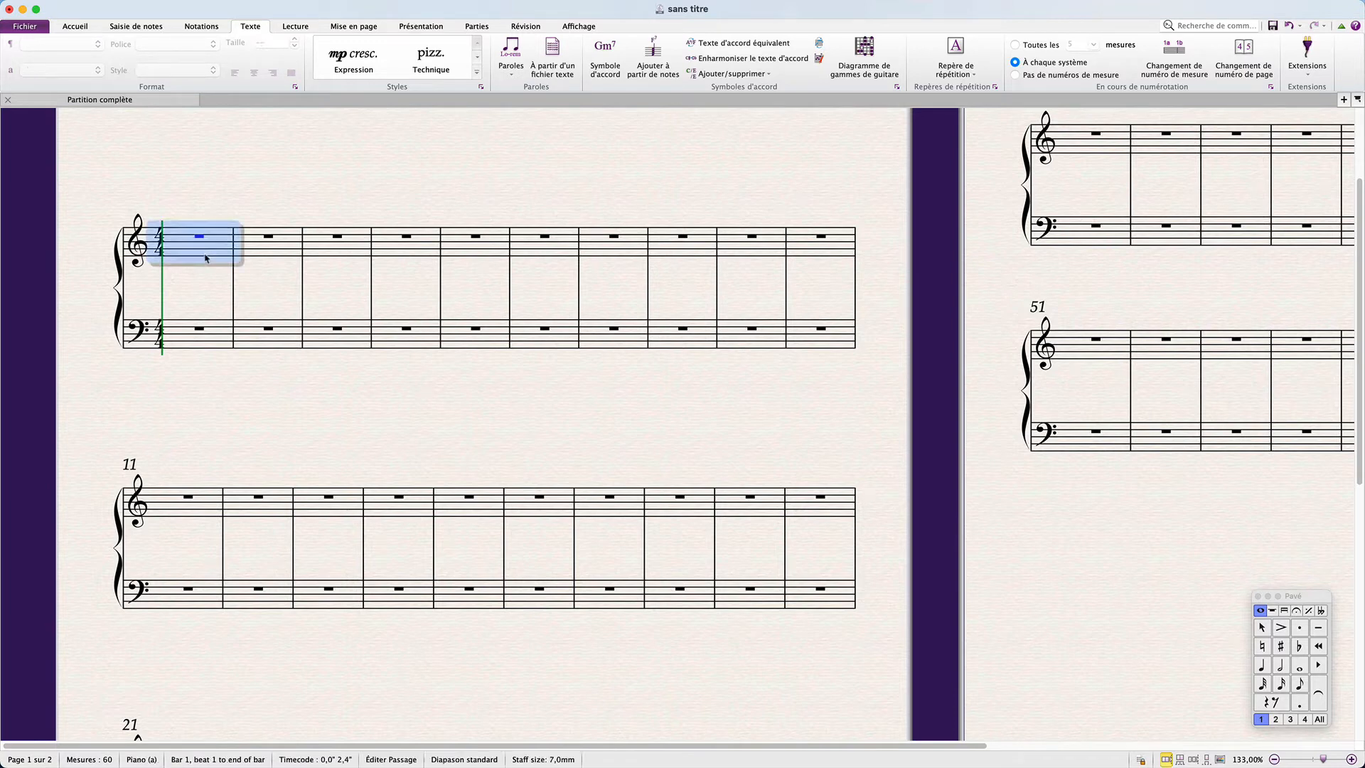
click(477, 74)
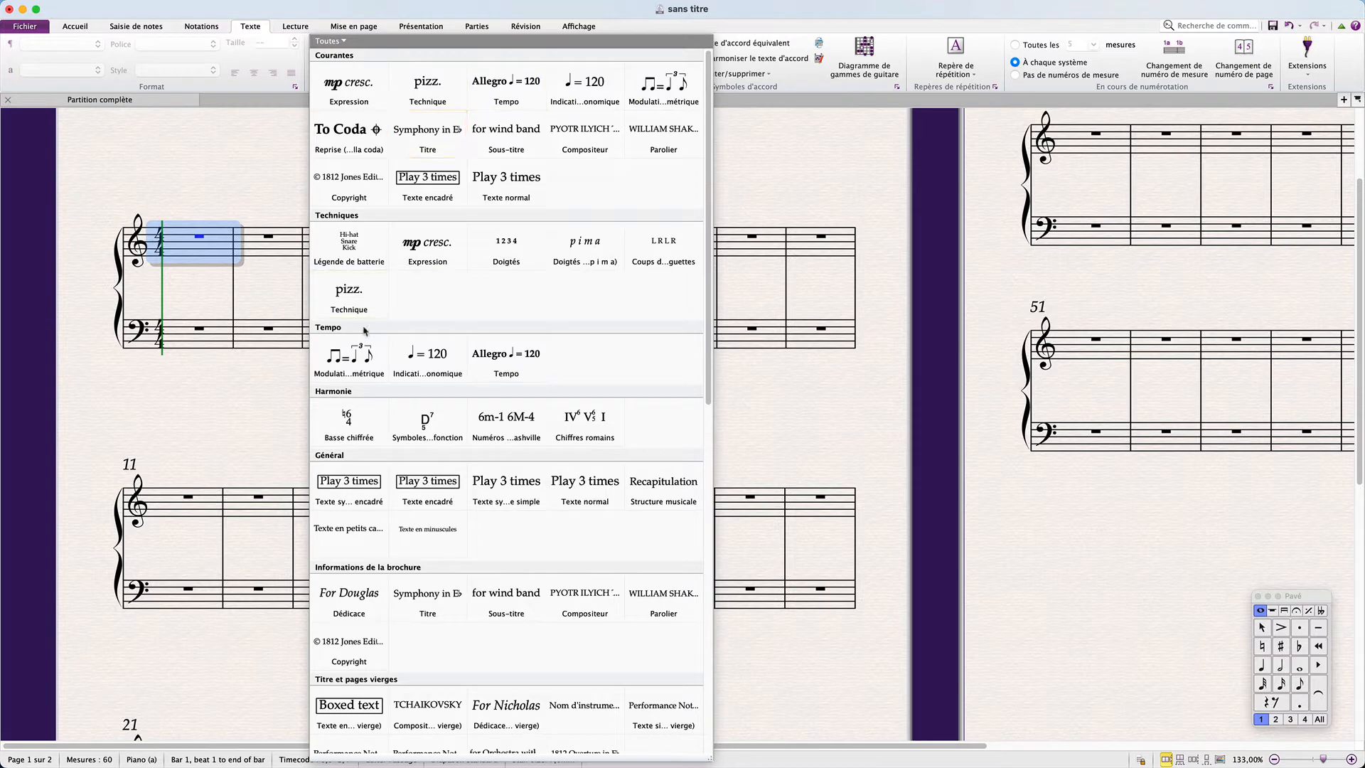
click(339, 434)
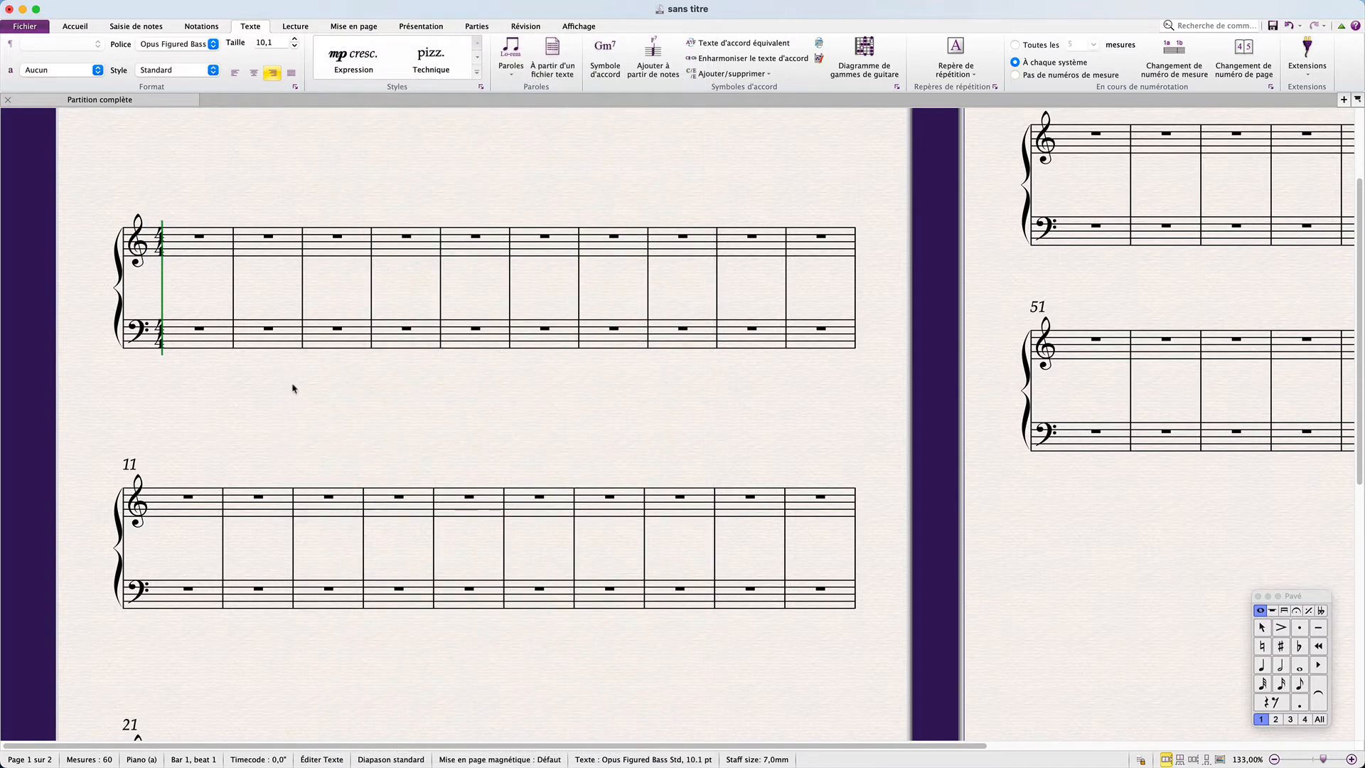
right_click(209, 307)
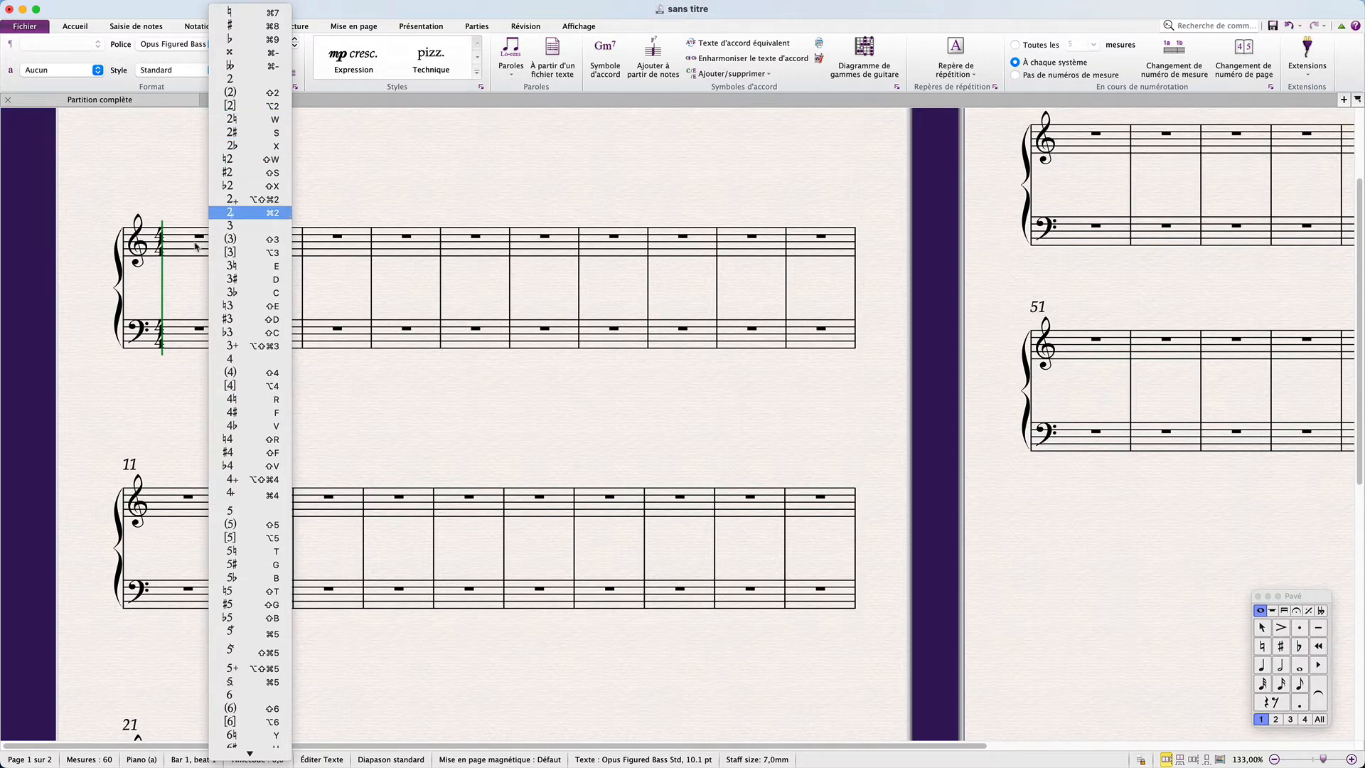
click(228, 357)
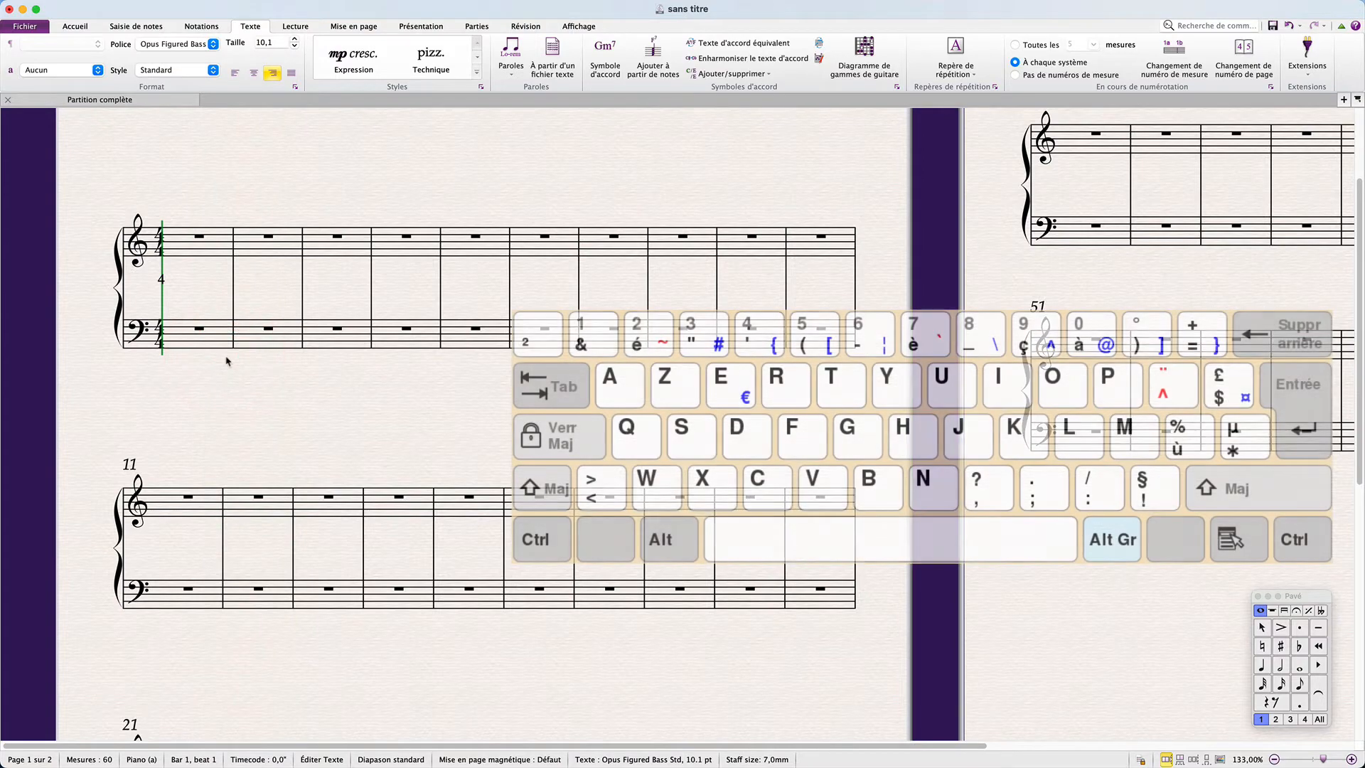
Step: Add the figures 4♮, 4♯ and 4♭ on separate lines below the 4
key(Return)
text(4r)
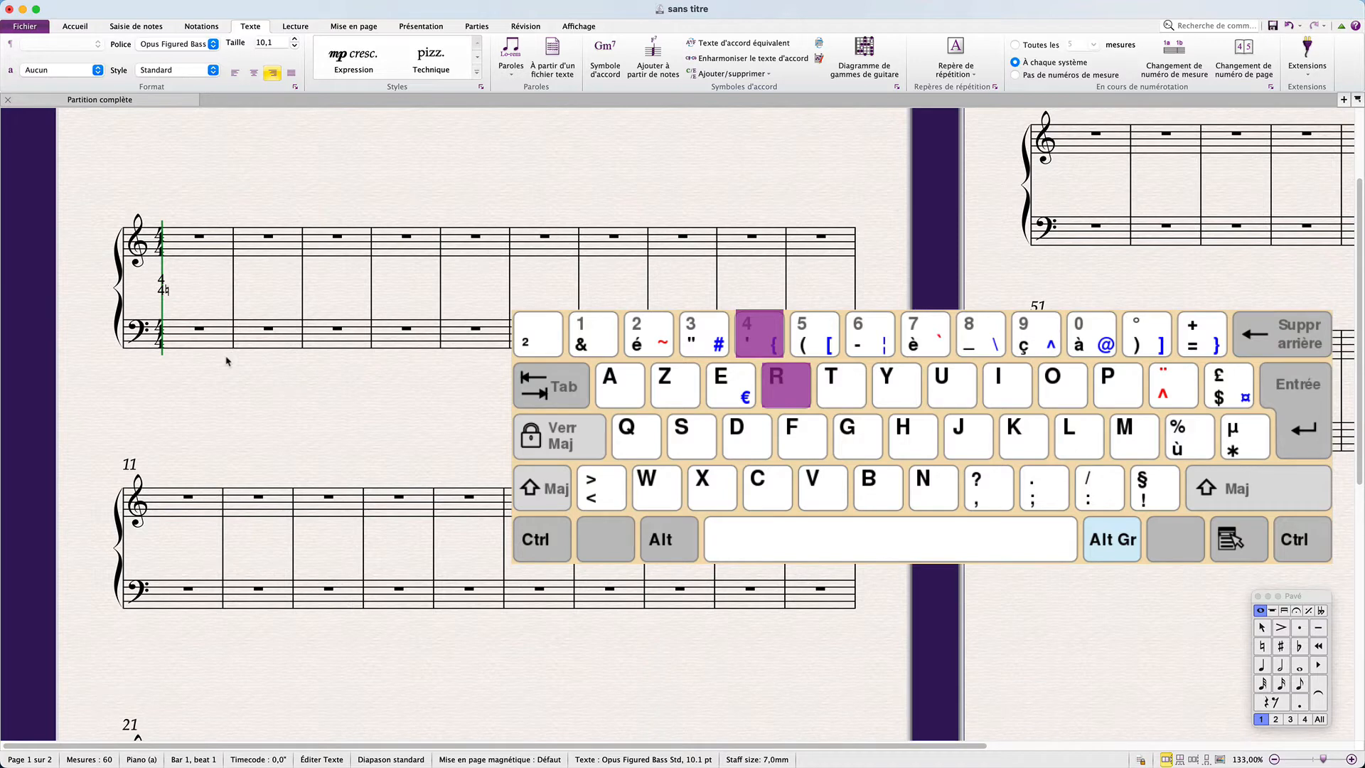
key(Return)
text(f)
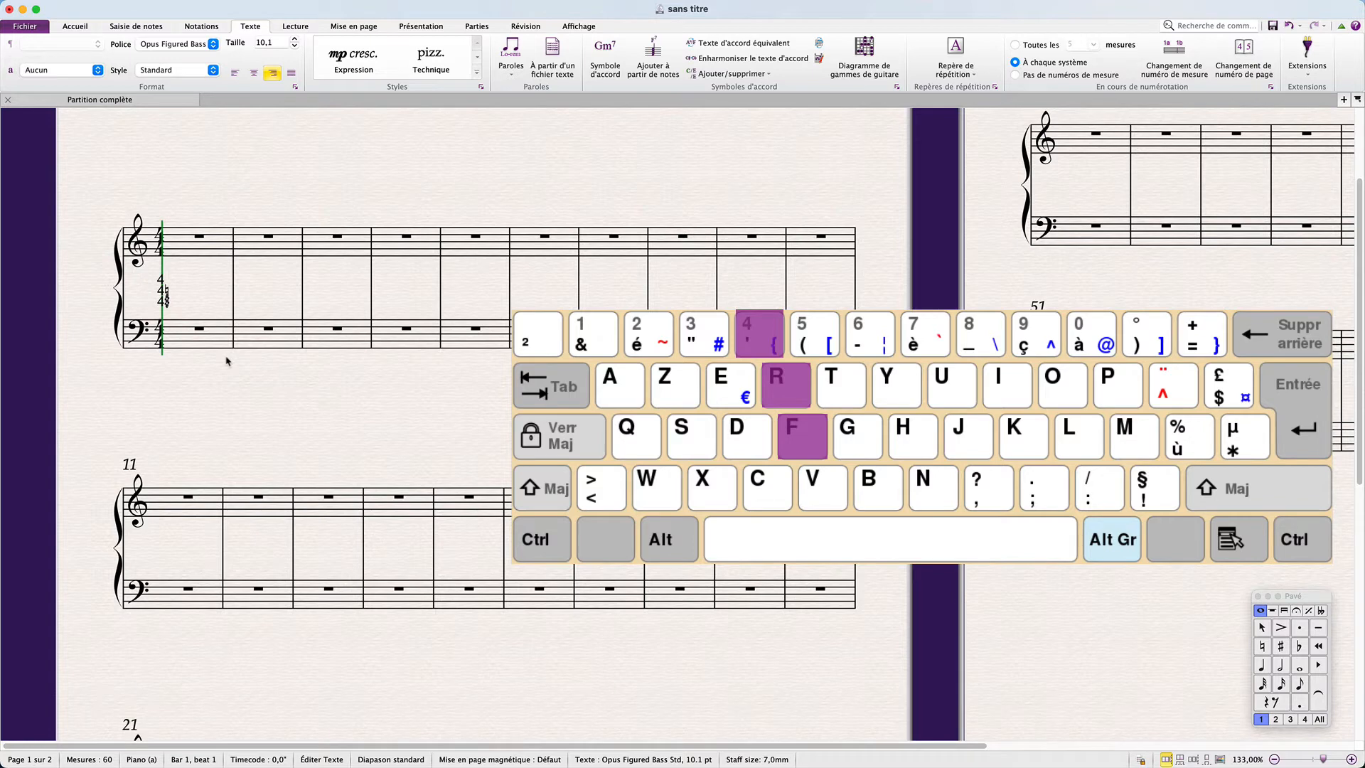
key(Return)
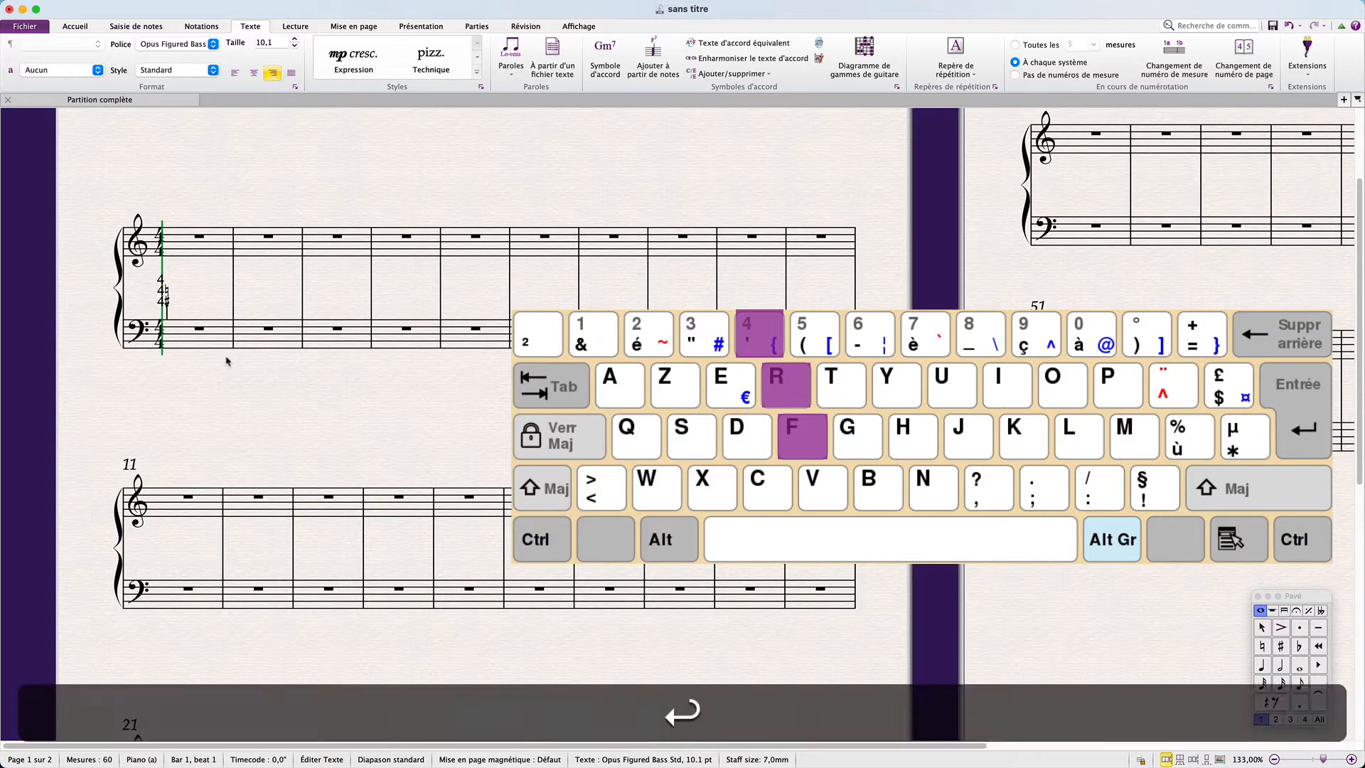
text(v)
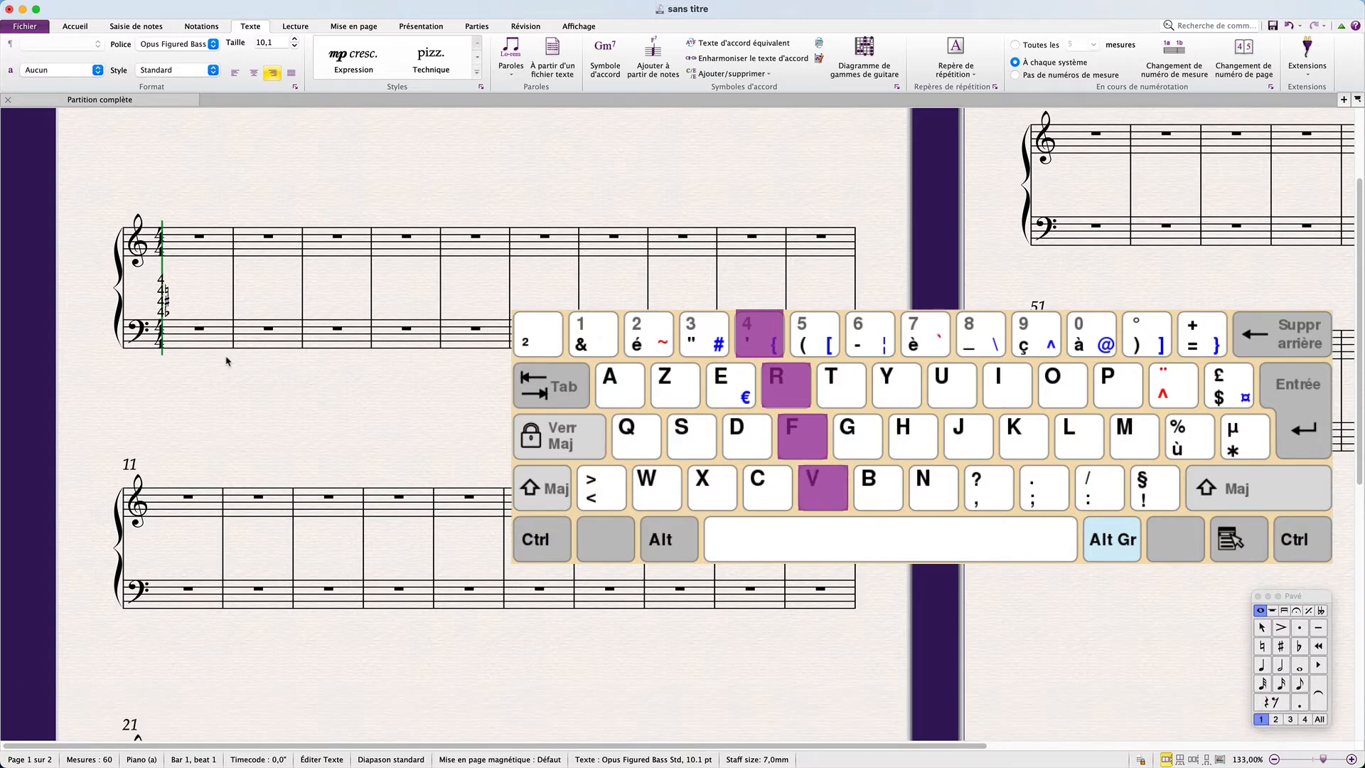
Step: Replace all the figures with ♮4, ♯4 and ♭4 on separate lines, with each accidental before its number
key(super+a)
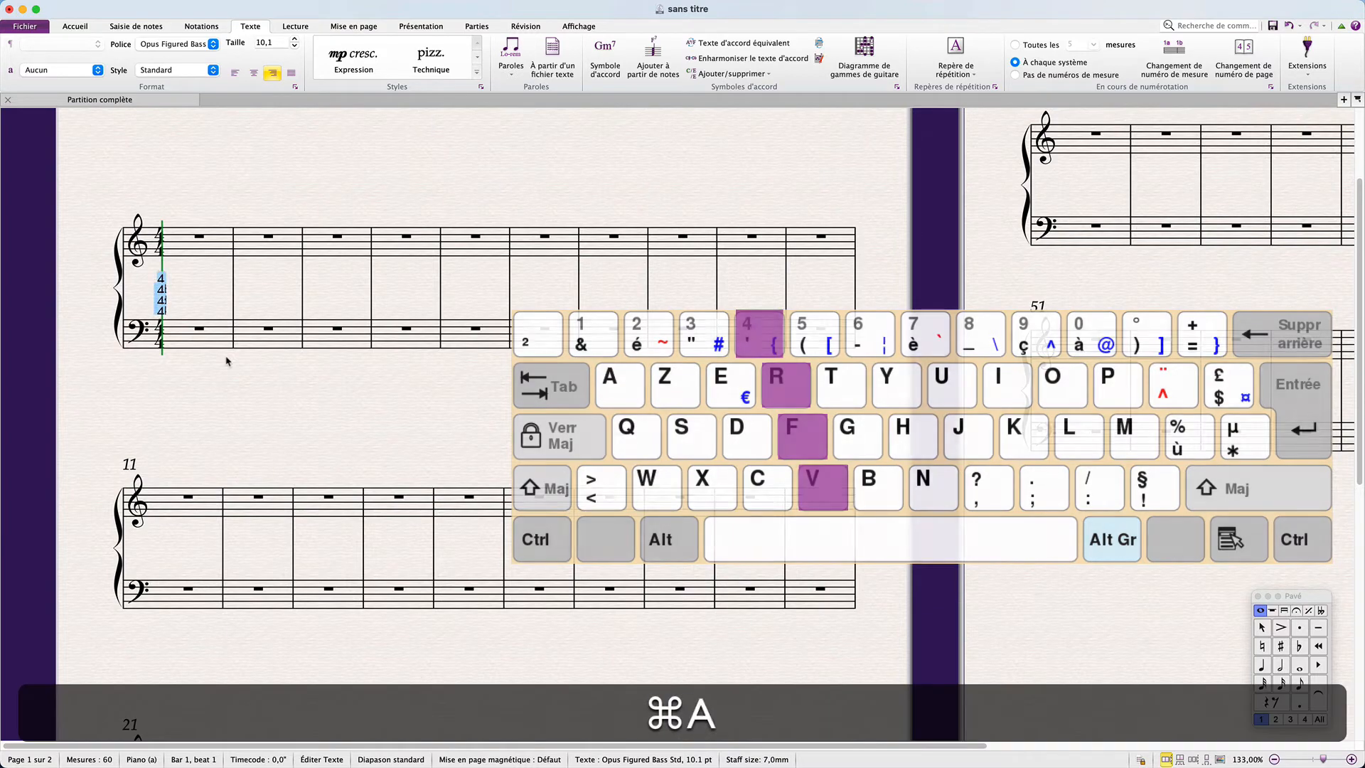
text(R)
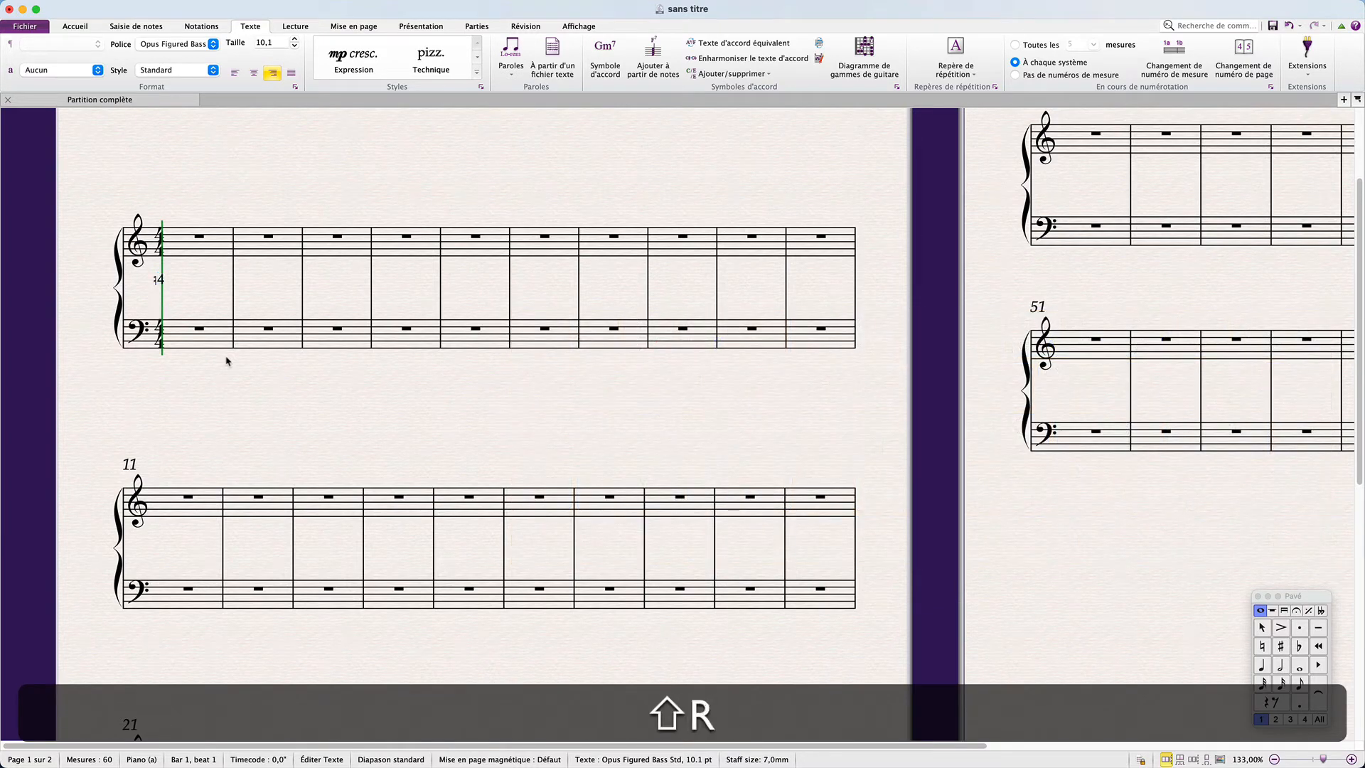
key(Return)
key(shift+Return)
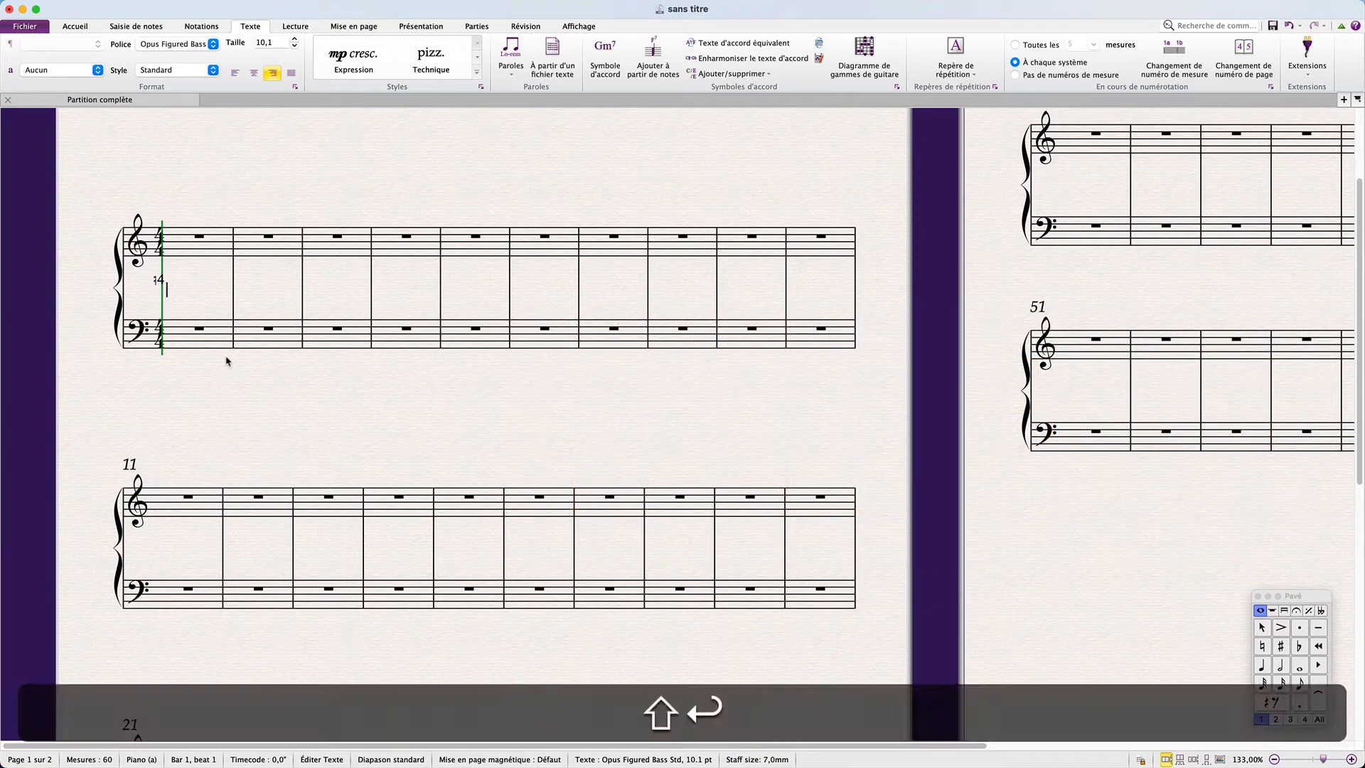
text(F)
key(shift+Return)
text(V)
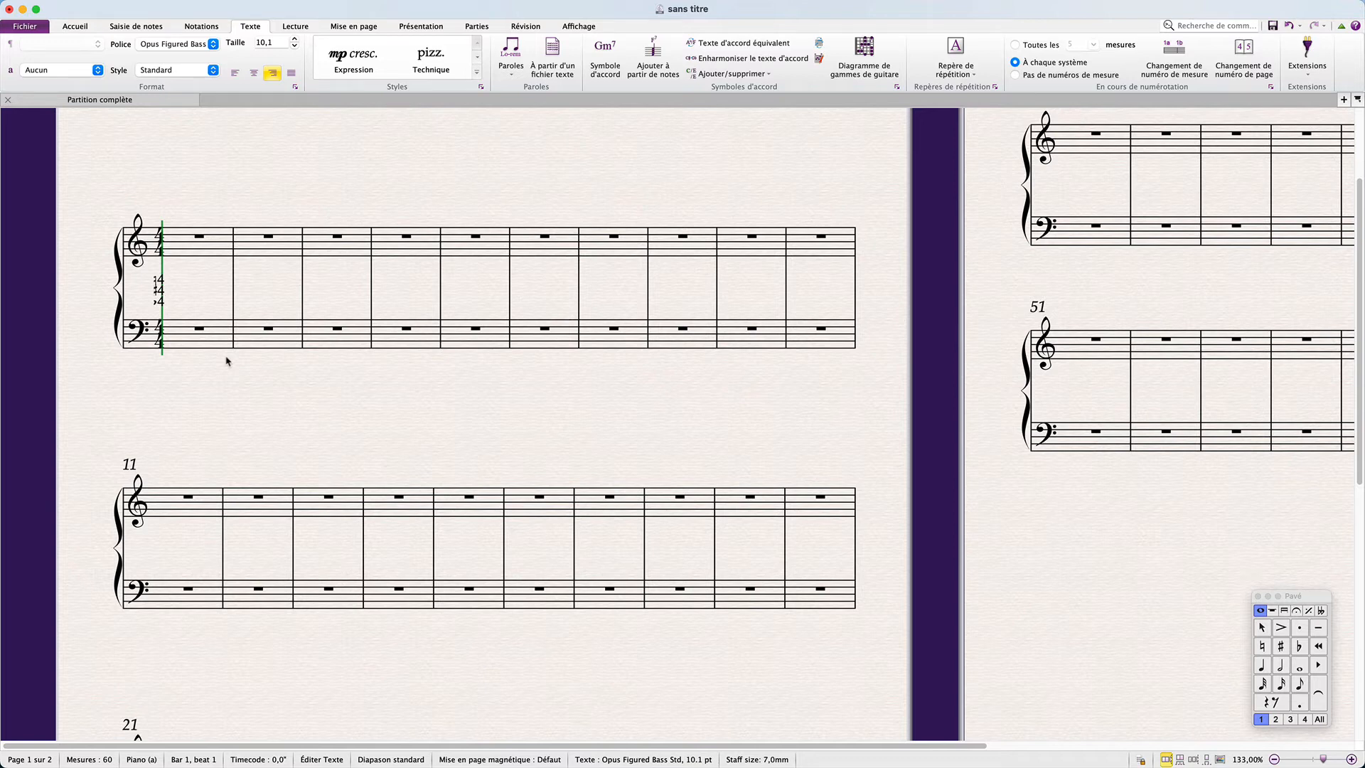
Step: Replace the whole figured bass text with 2♯, 2♭ and 3+ on separate lines, and finish editing it
key(super+a)
text(s)
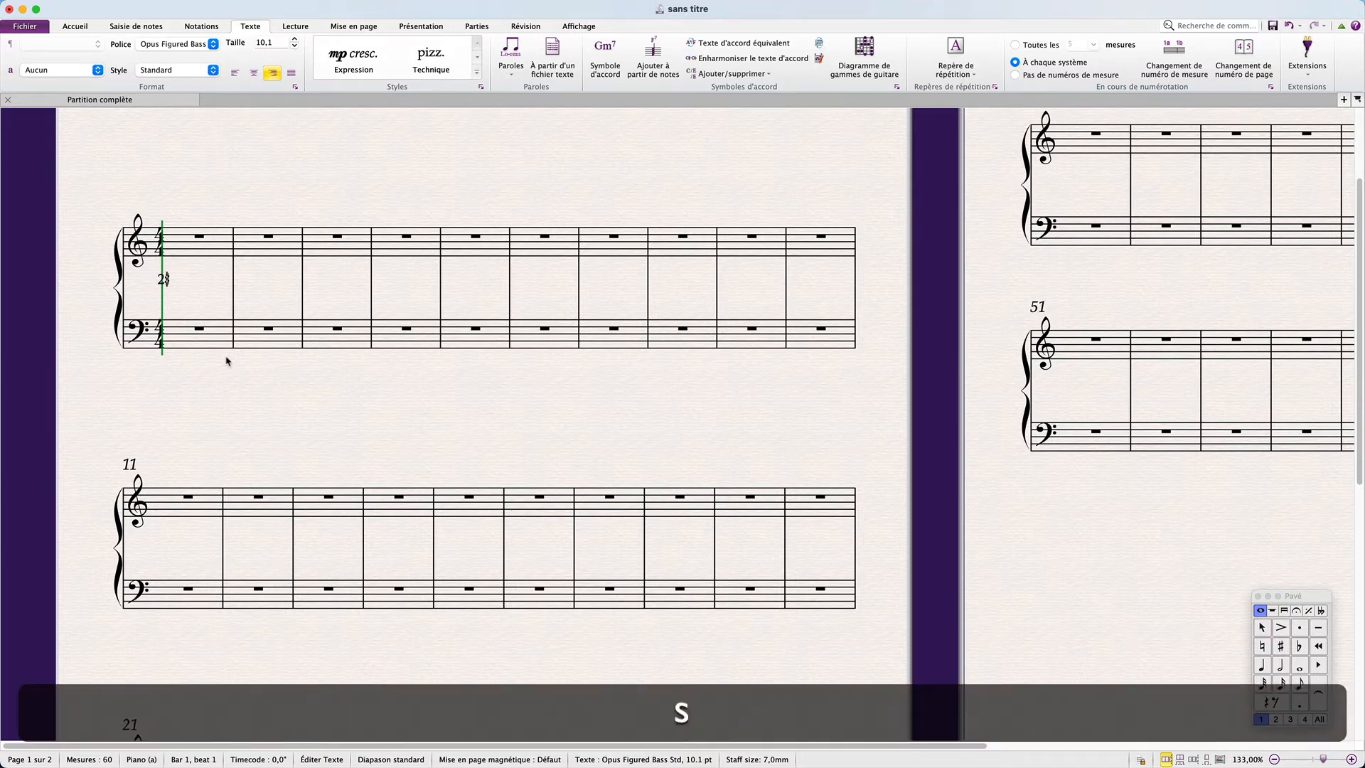
key(Return)
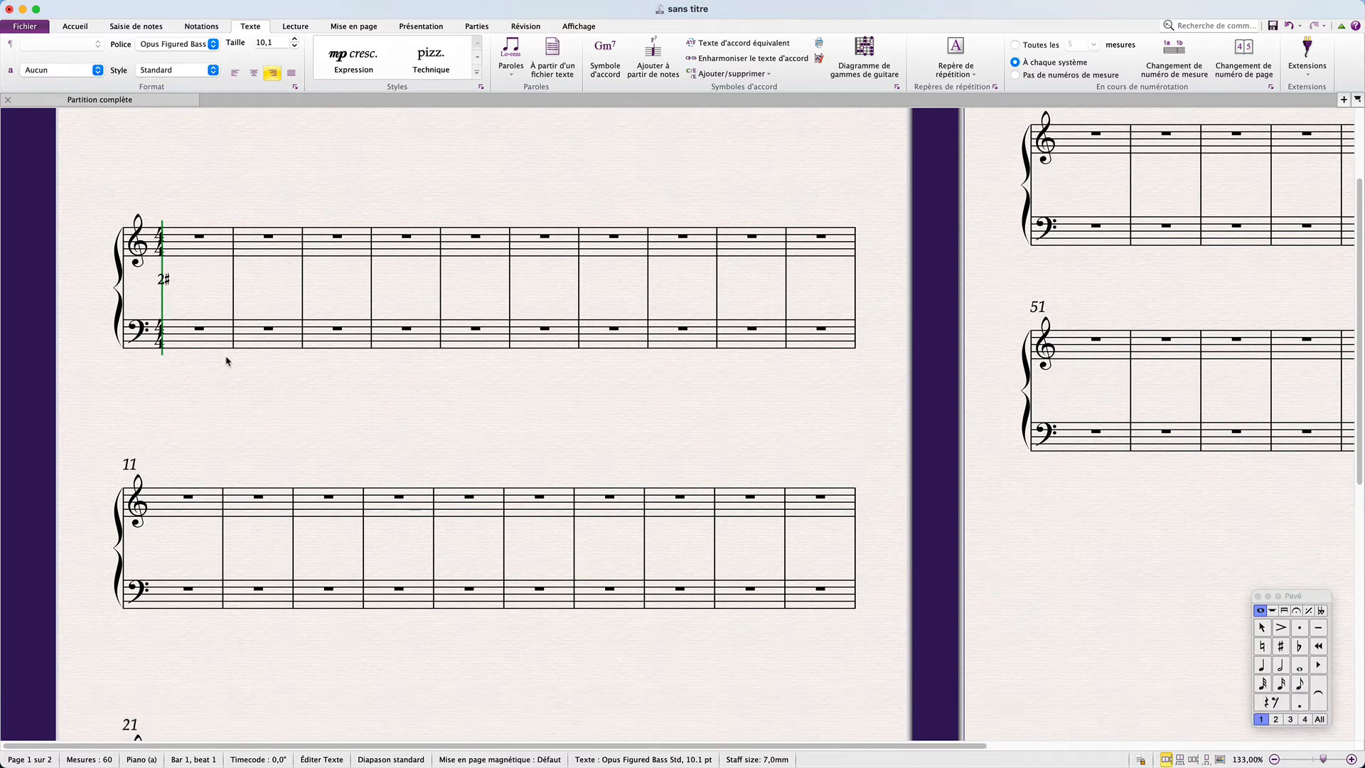
text(2x)
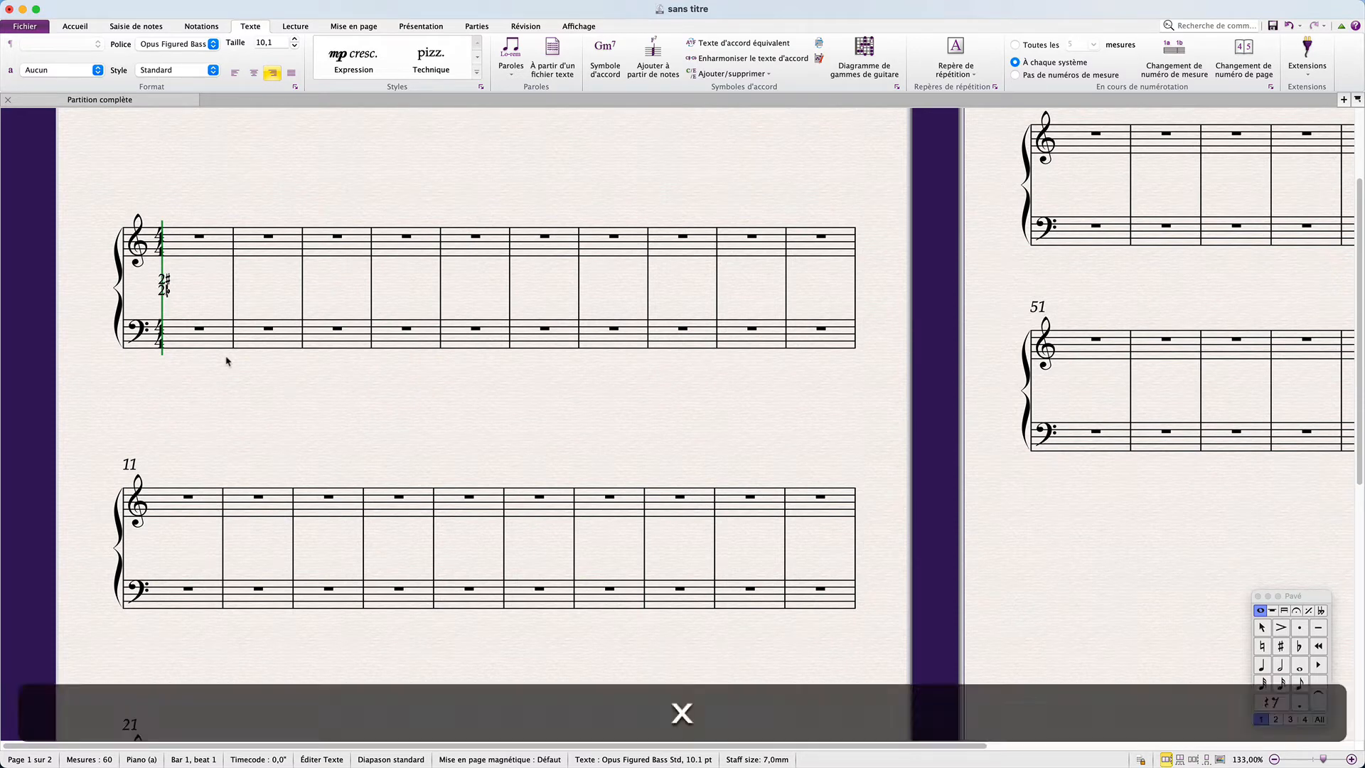
key(Return)
text(3z)
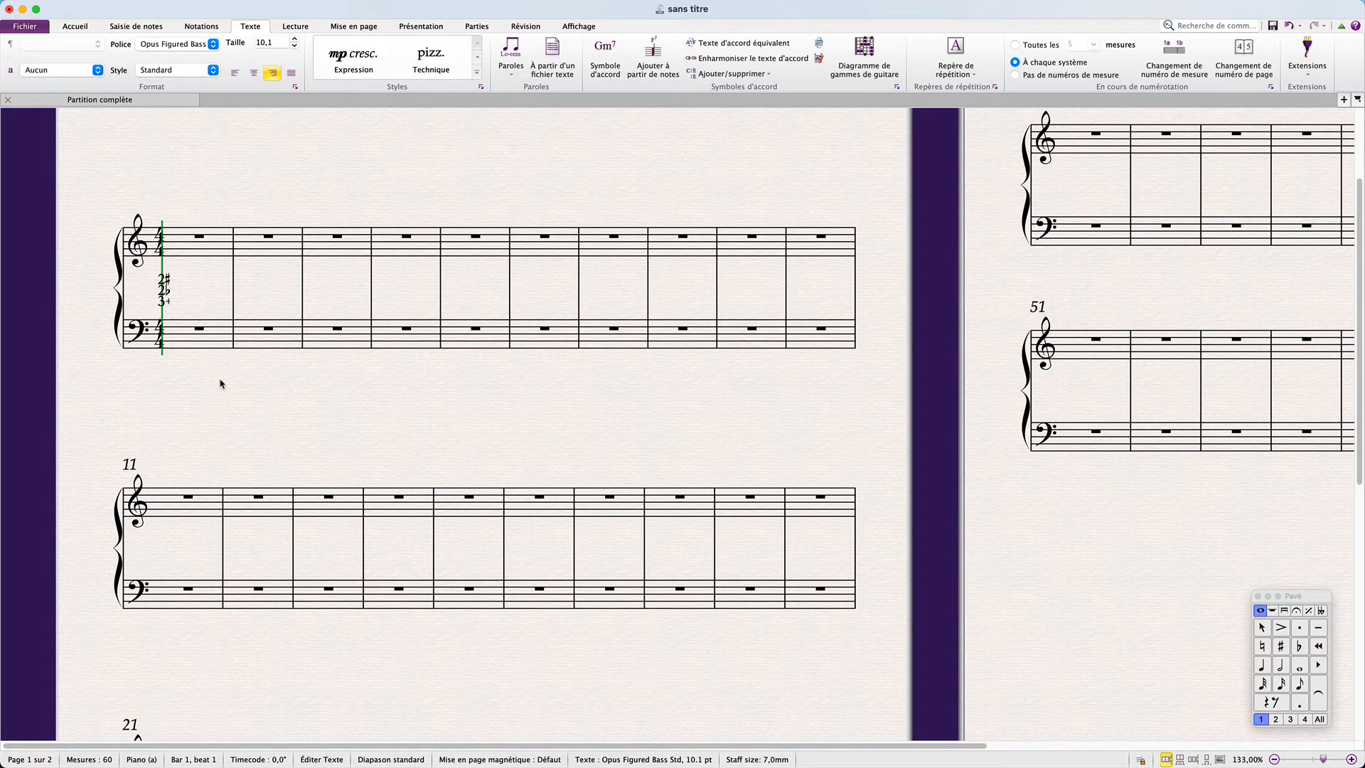
click(221, 379)
click(205, 310)
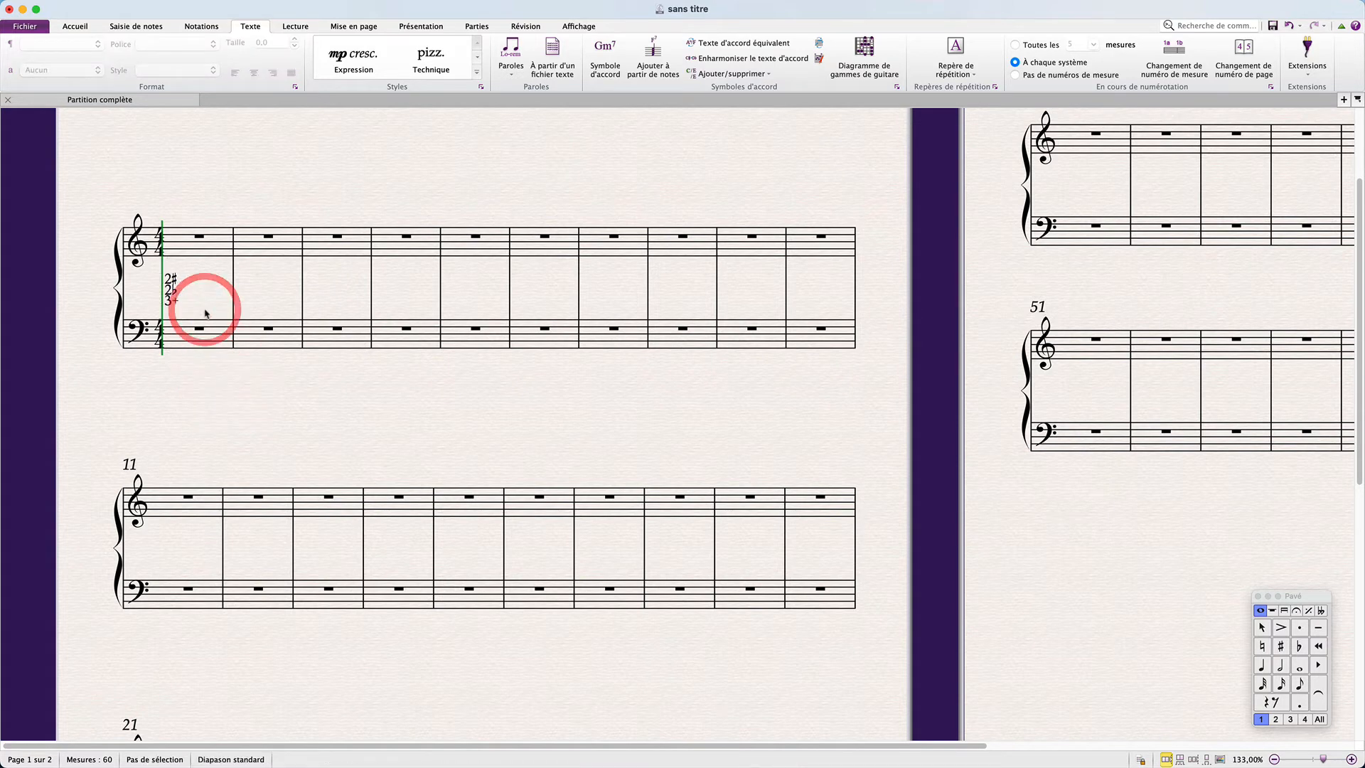
scroll(241, 338, down, 1)
click(304, 377)
click(219, 385)
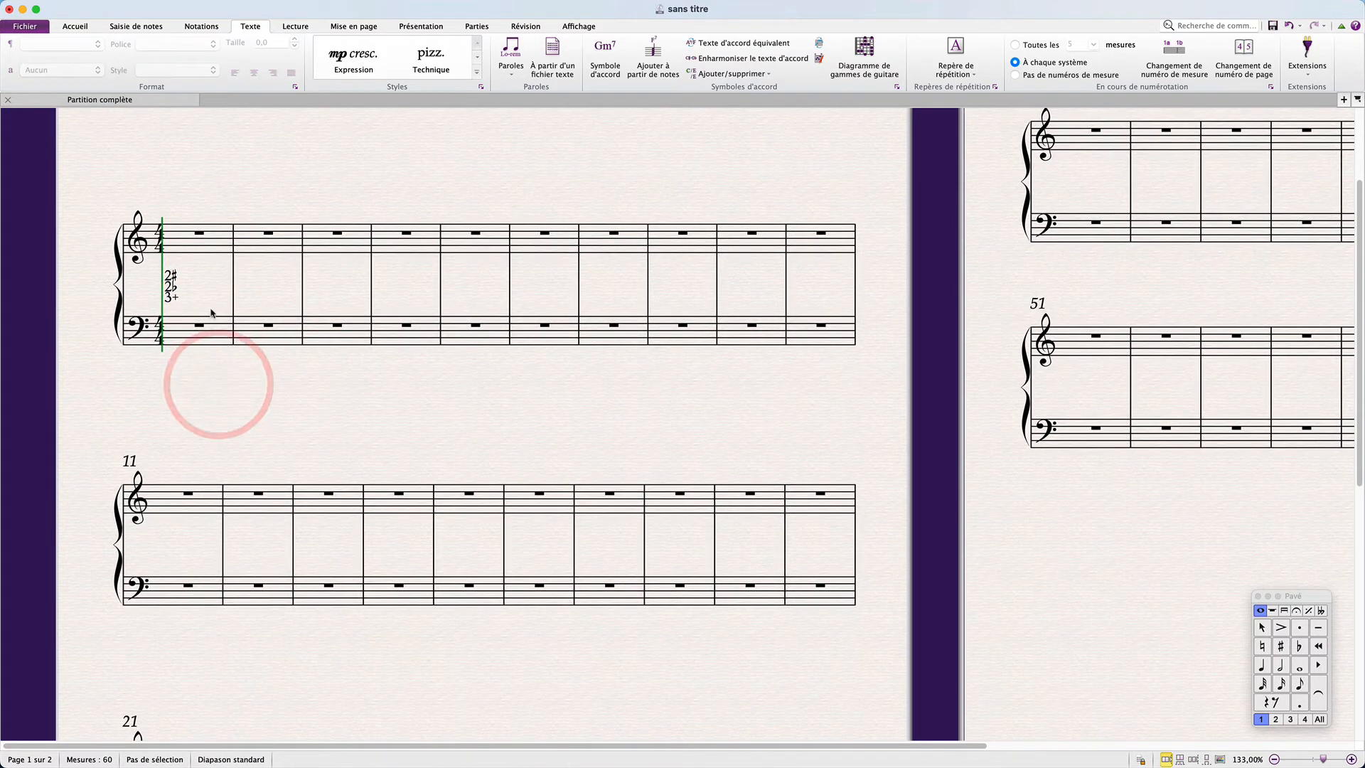
key(super+comma)
key(super+comma)
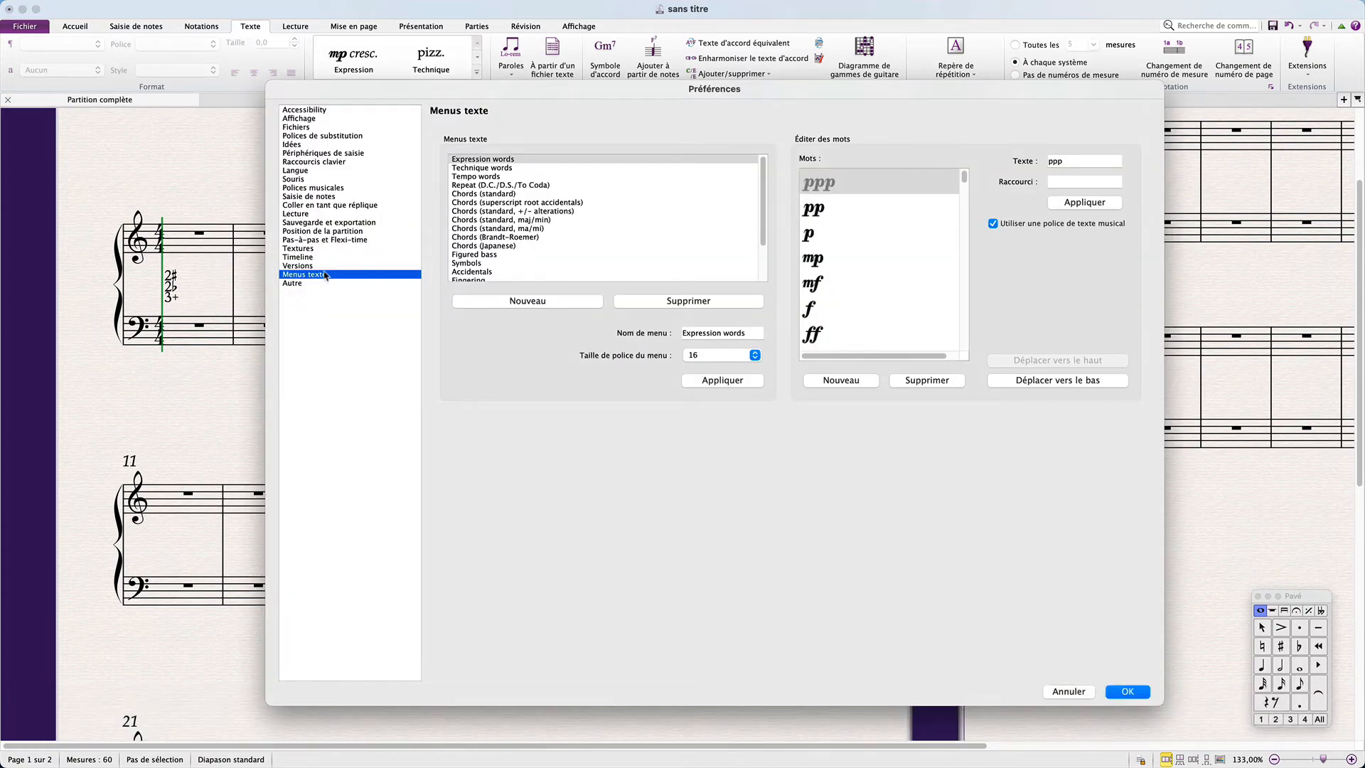
click(324, 110)
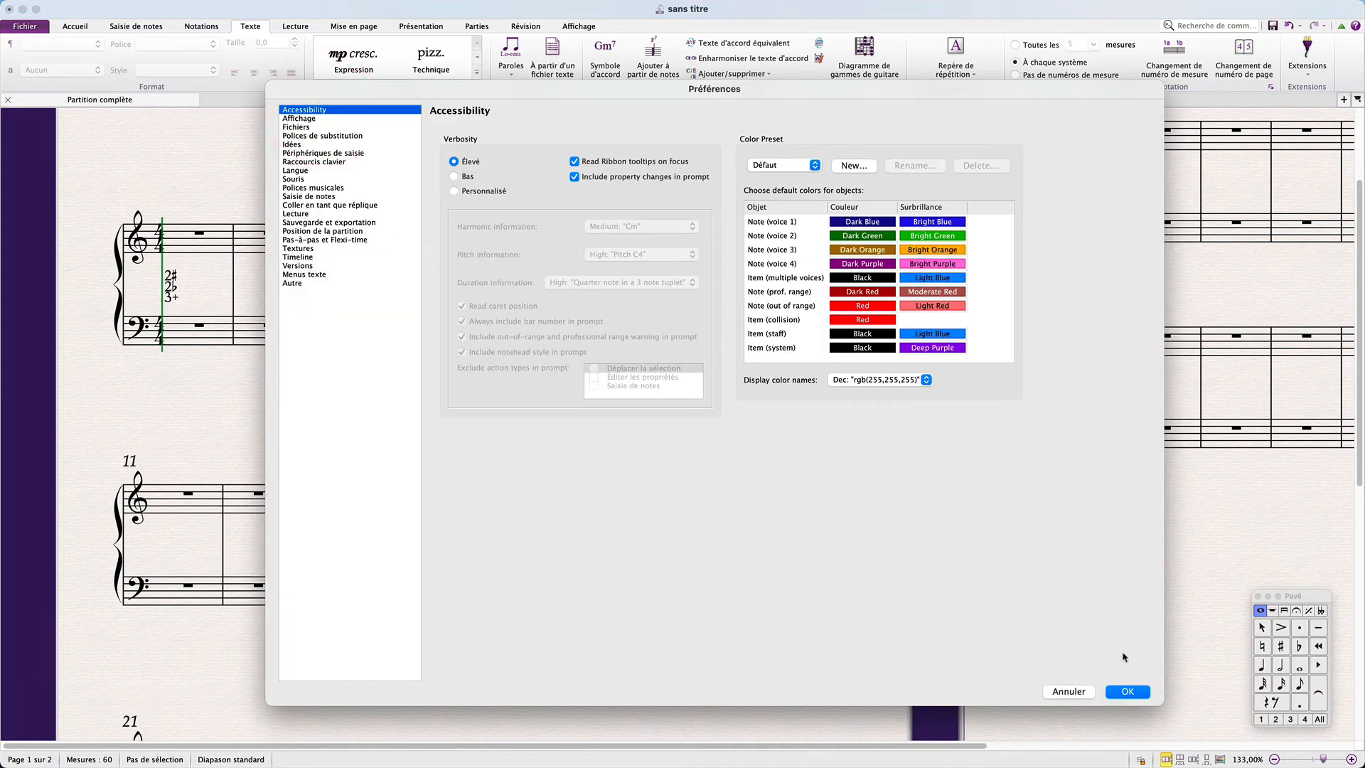
click(1068, 692)
click(369, 447)
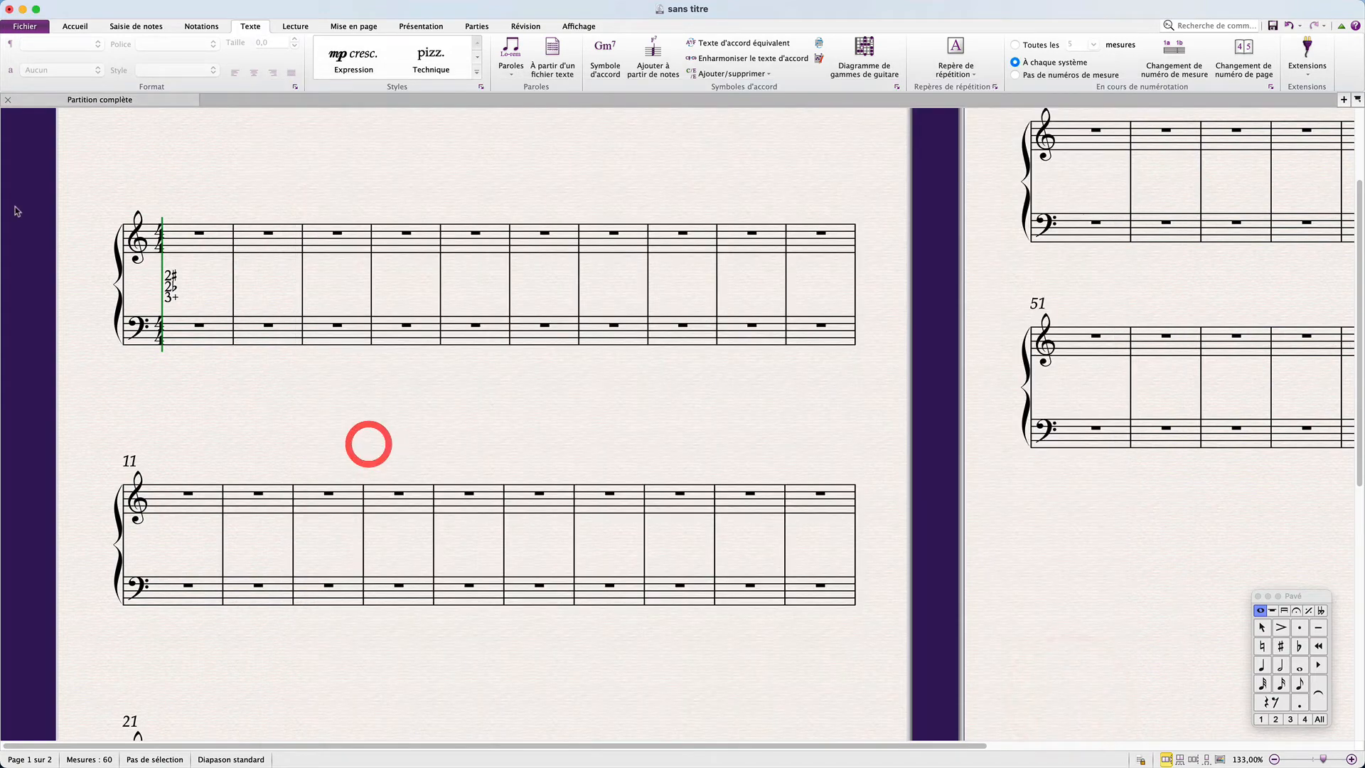
Step: Open the preferences for text menus and display the words of the Figured bass menu
click(27, 27)
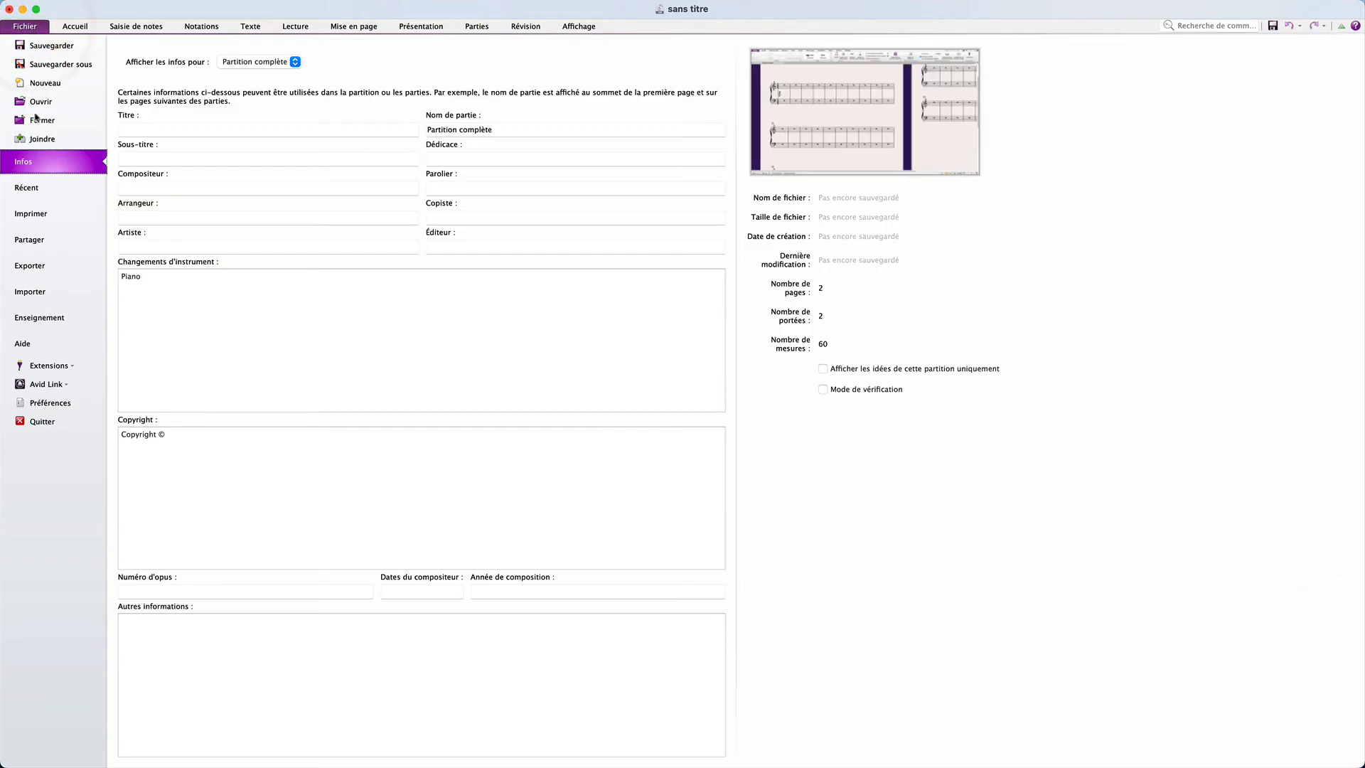
click(49, 403)
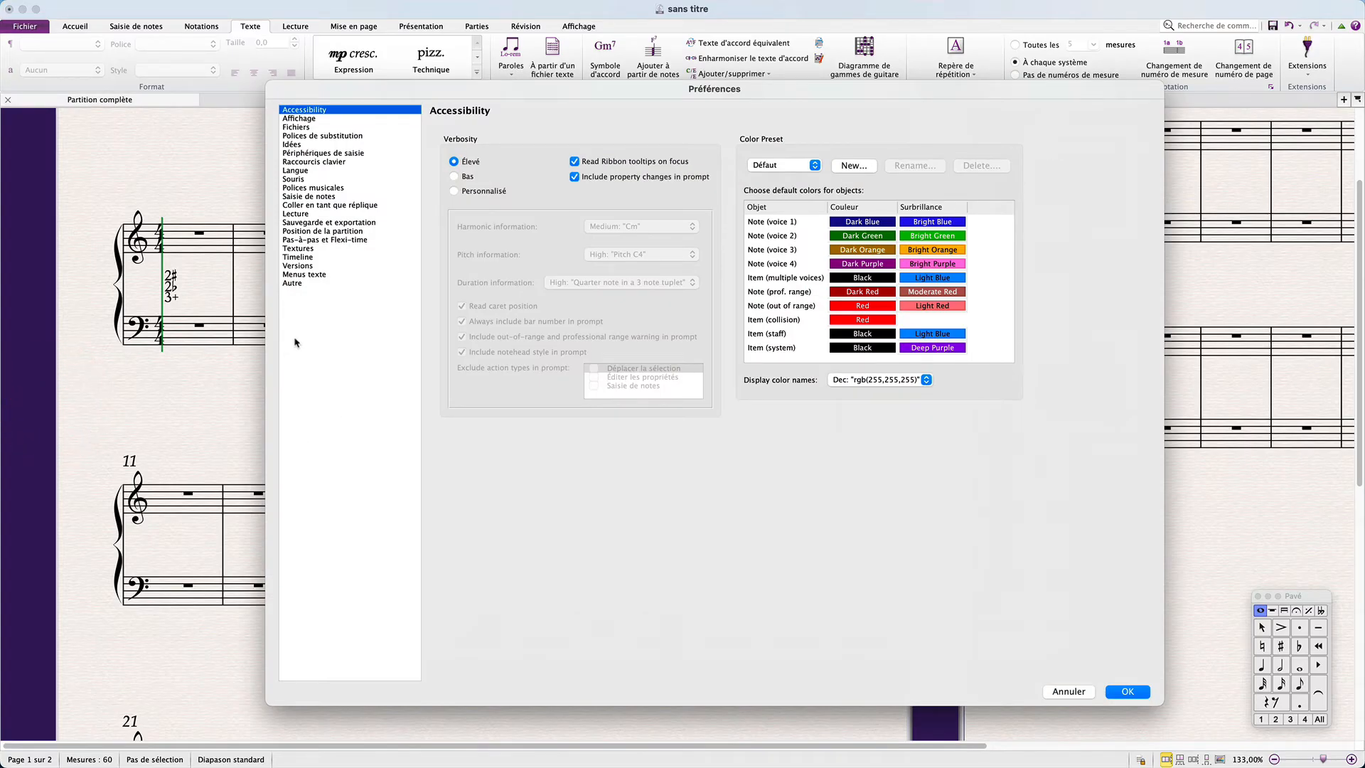
click(326, 275)
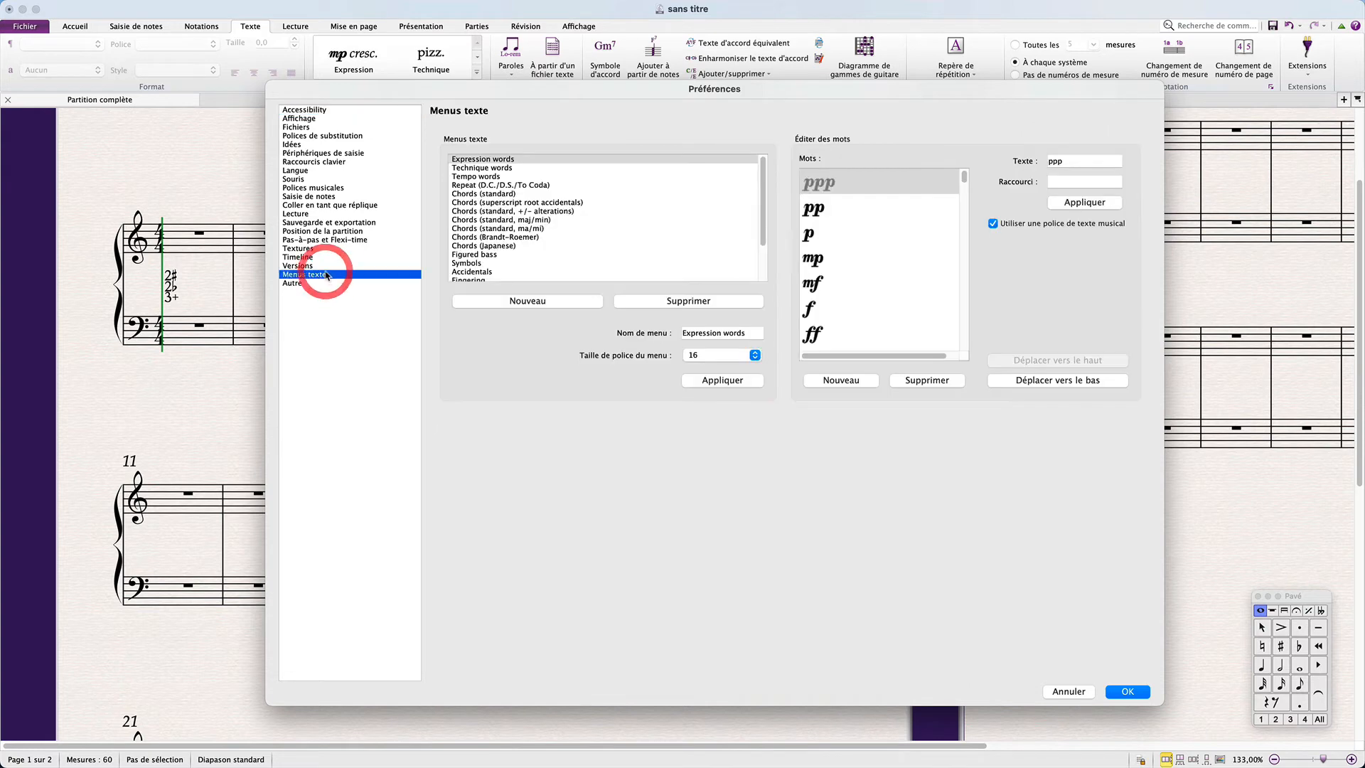
click(486, 255)
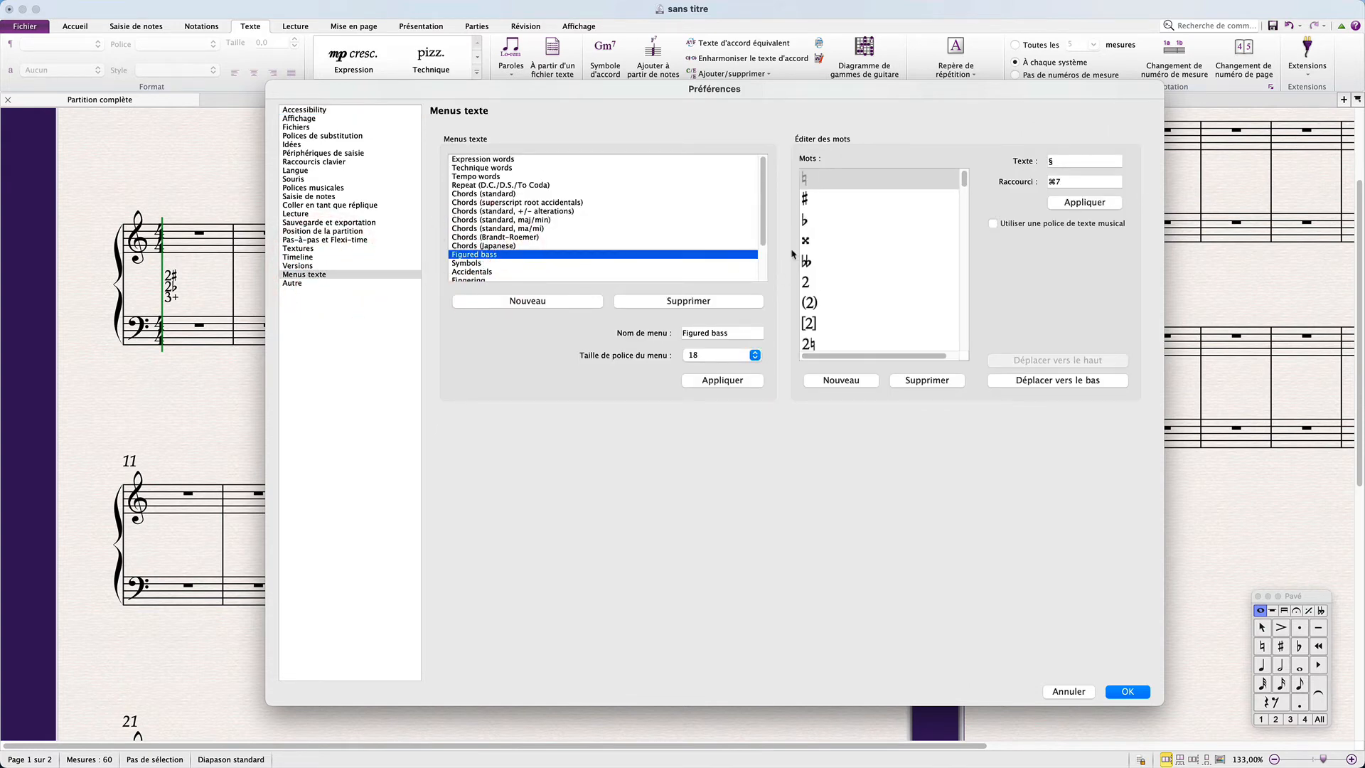
Step: Set the shortcut of the figured bass word ♮2 to Shift+Z and apply it
scroll(880, 221, down, 2)
scroll(880, 220, down, 5)
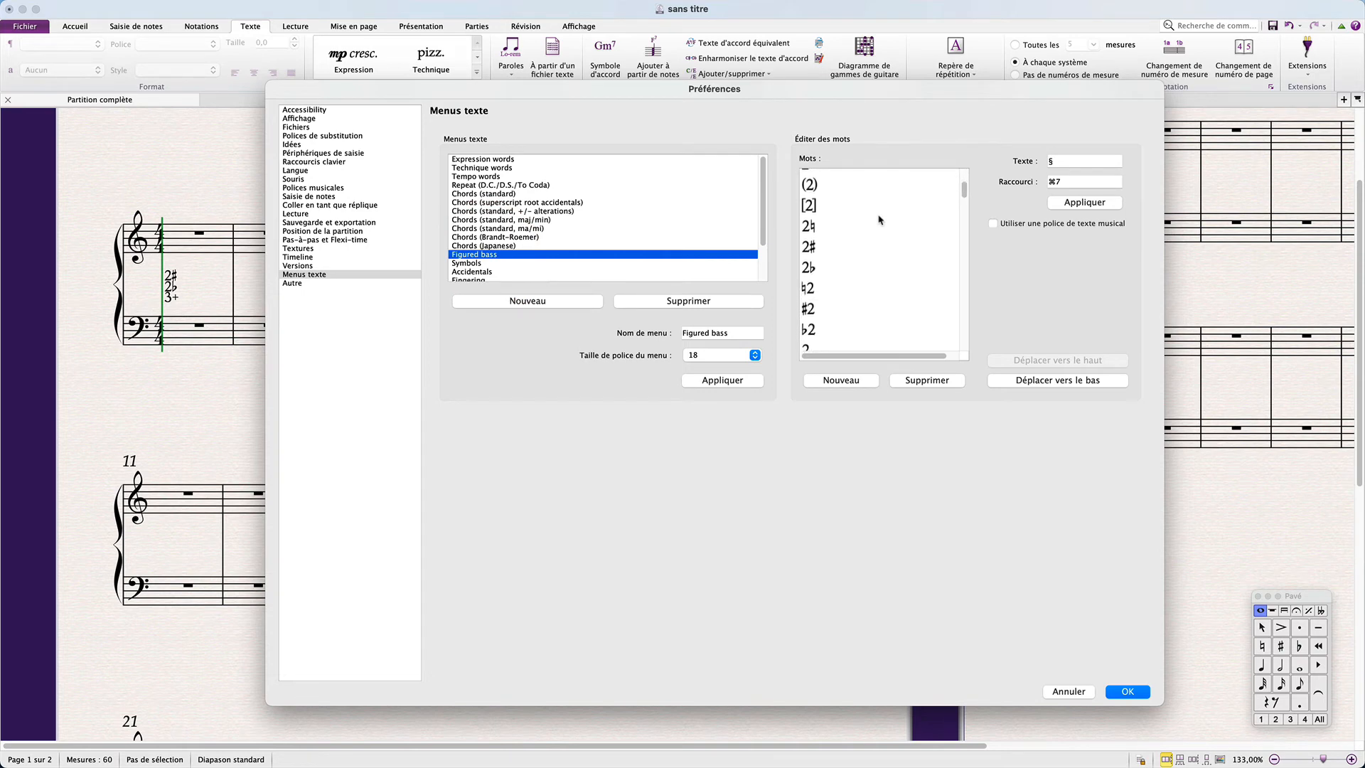
click(825, 279)
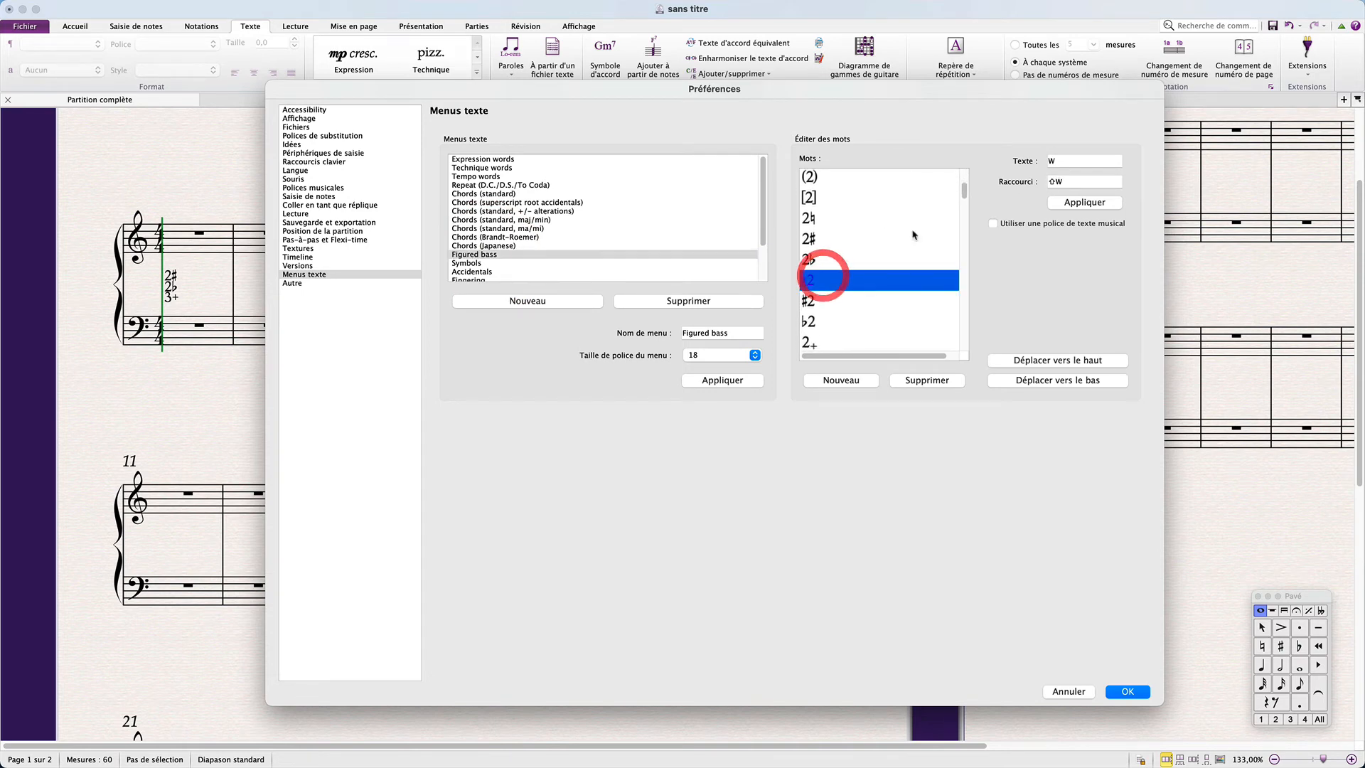
click(1066, 180)
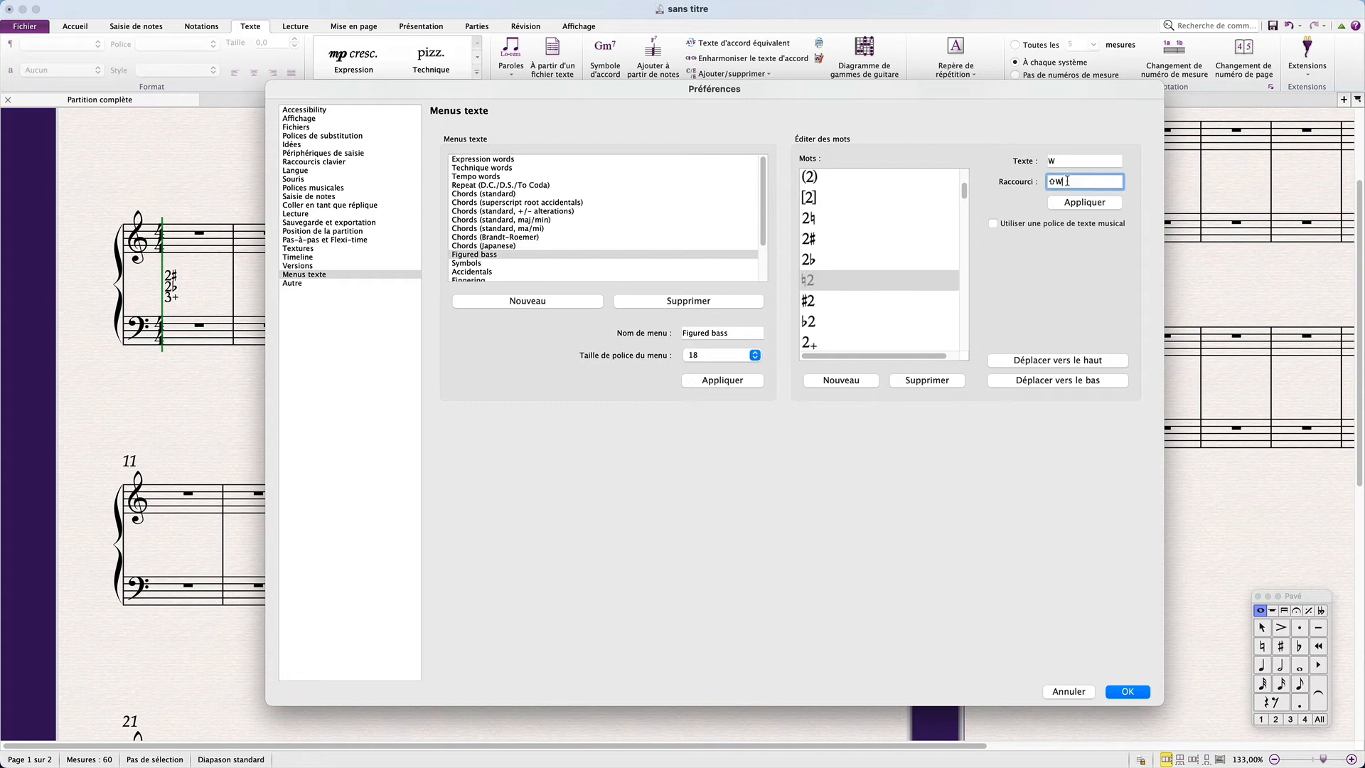
double_click(1066, 180)
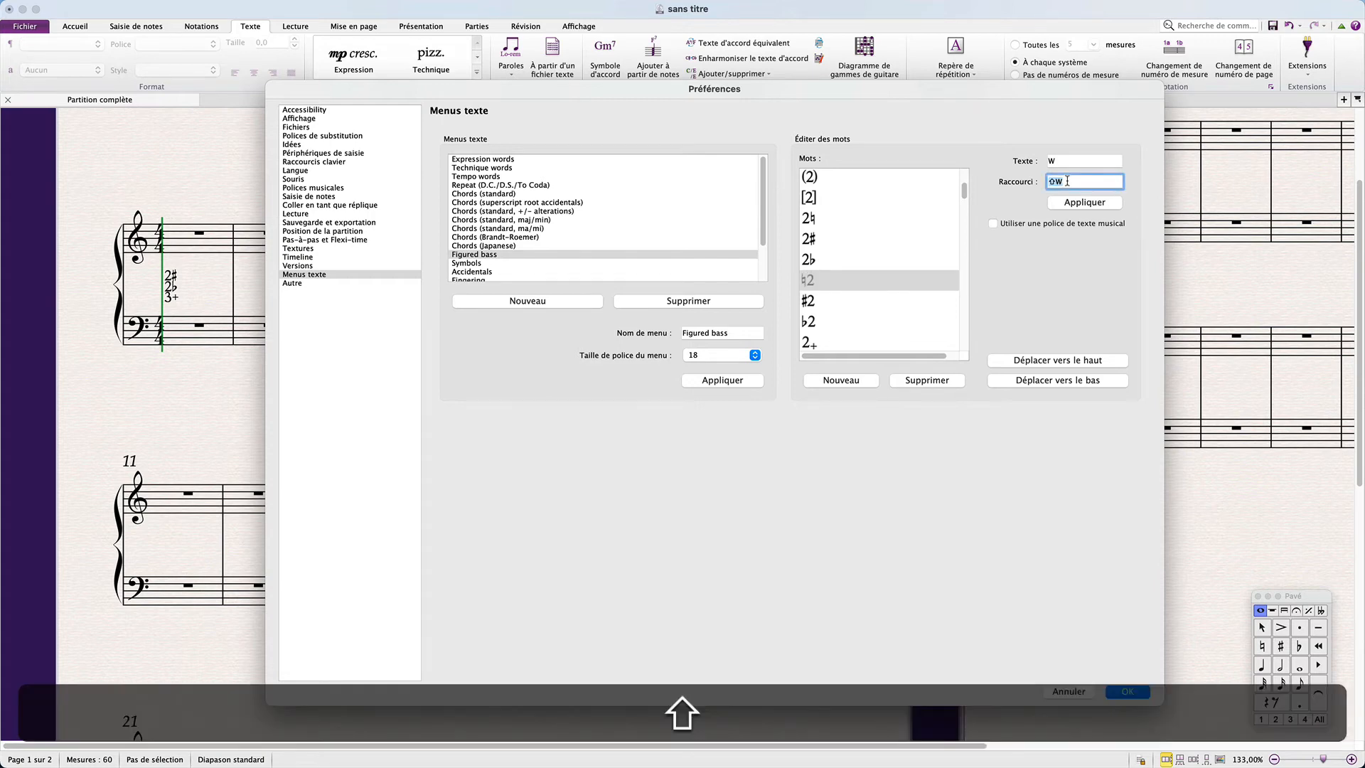
key(shift+z)
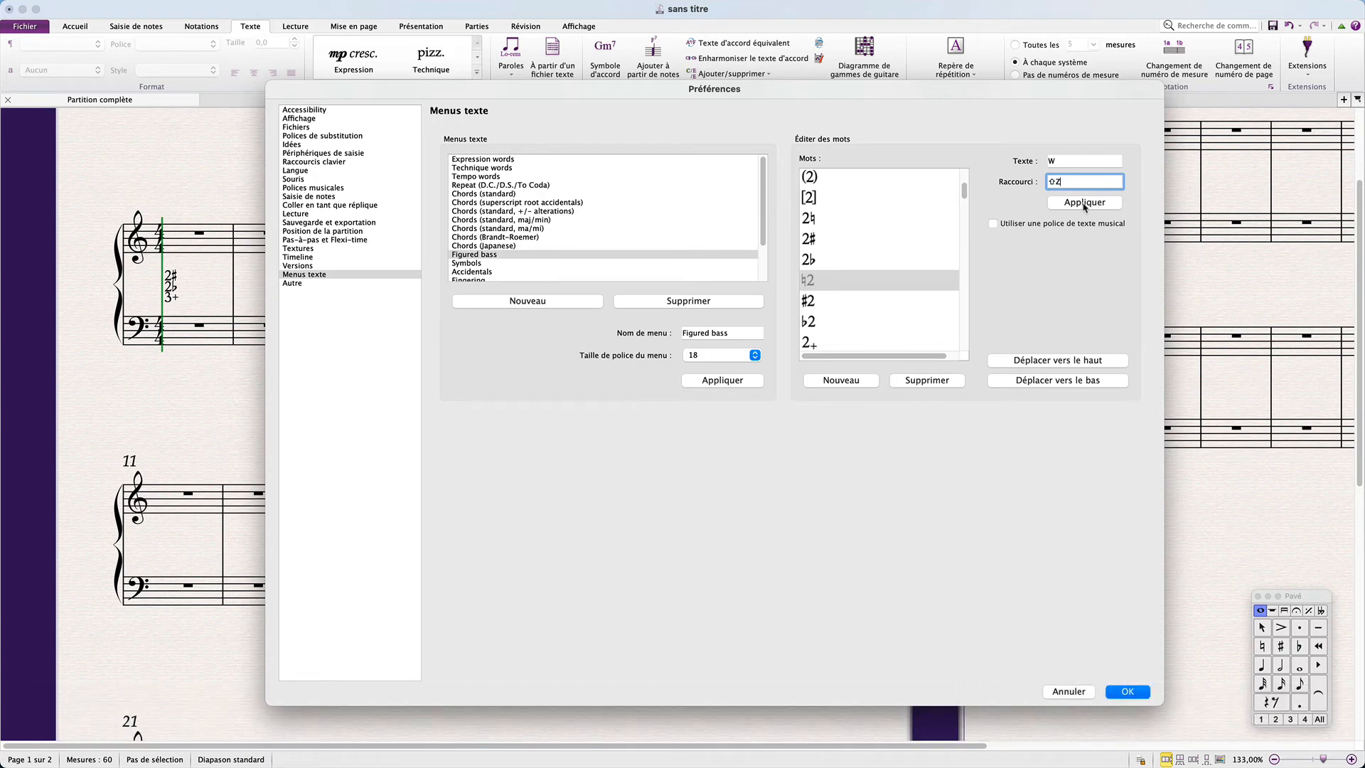
click(1084, 204)
Step: Set the shortcut of the figured bass word 2♮ to Z and apply it
click(849, 218)
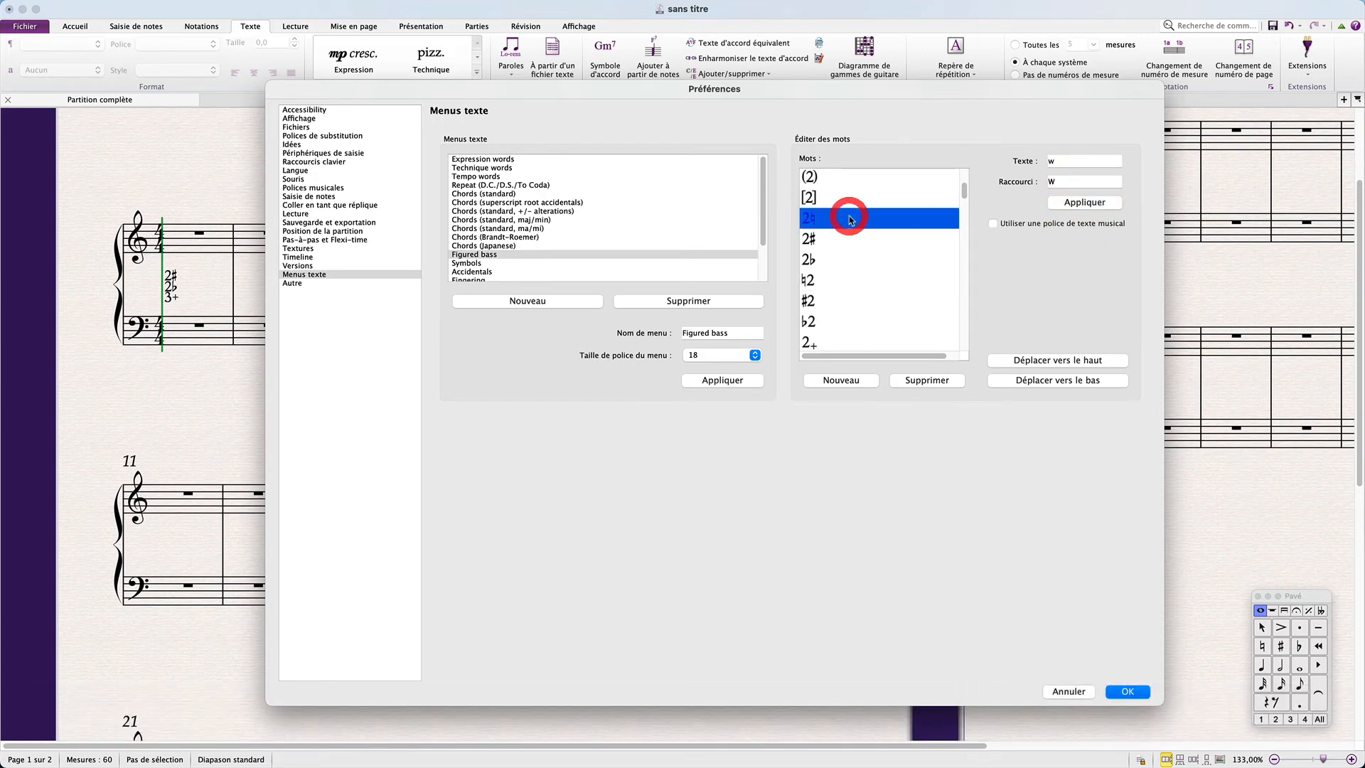
click(1063, 183)
text(Z)
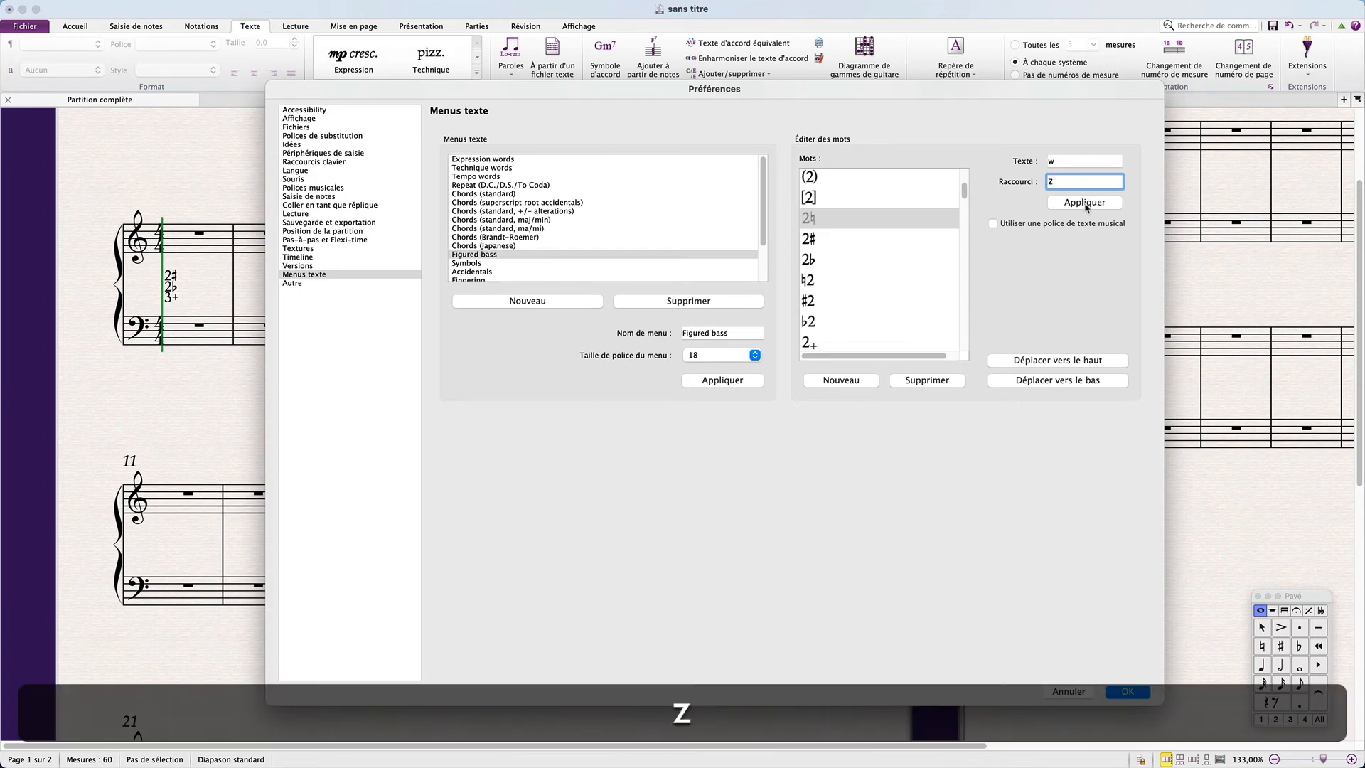
click(1084, 203)
Step: Set the shortcut of the figured bass word 7♭ to a comma, apply it and confirm the preferences
scroll(862, 290, down, 10)
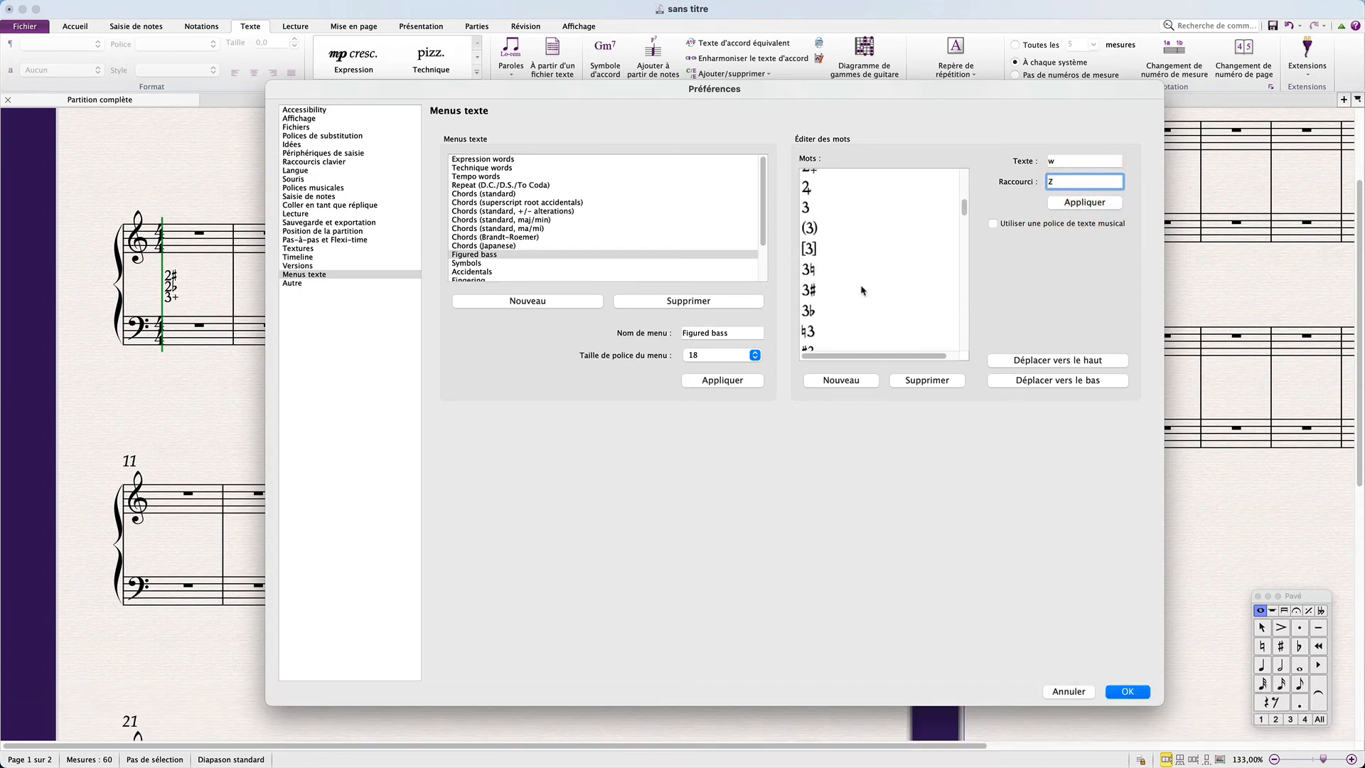
scroll(862, 290, down, 8)
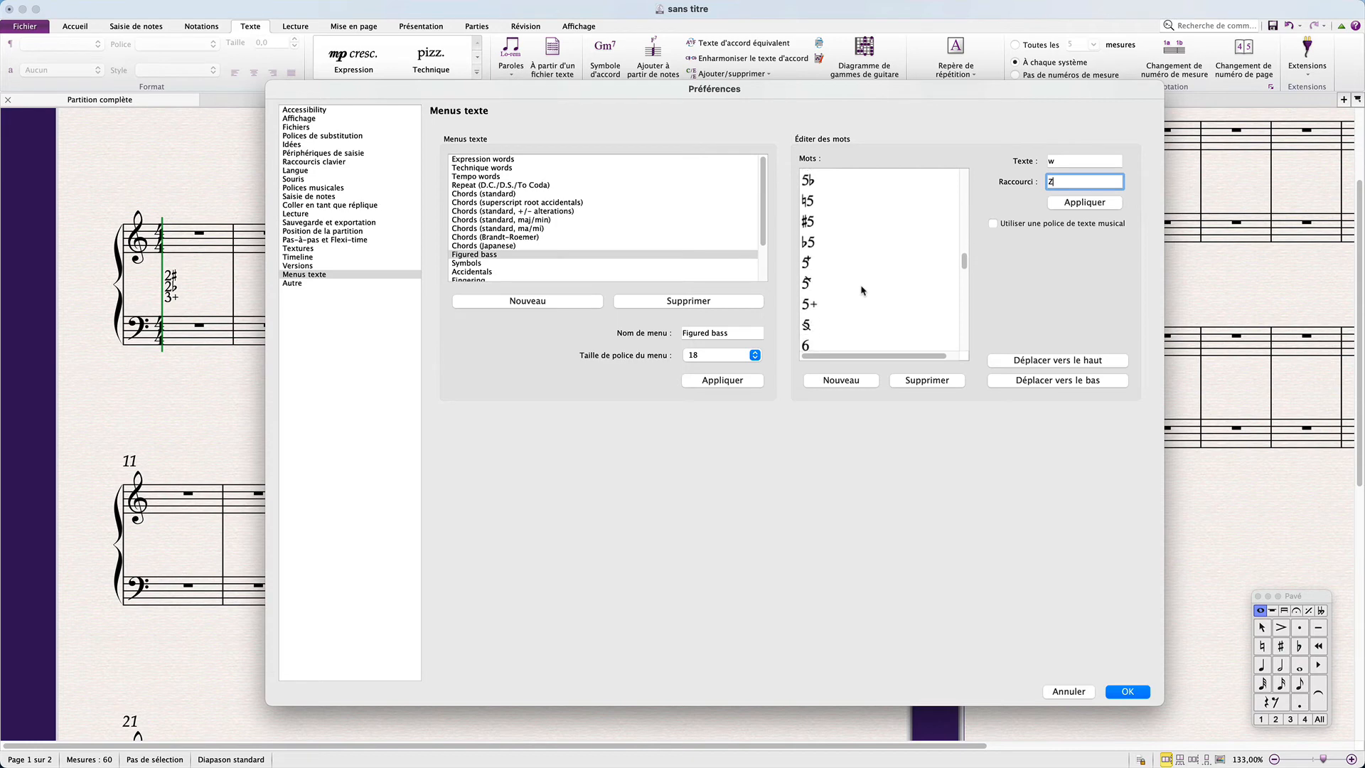
scroll(862, 290, down, 4)
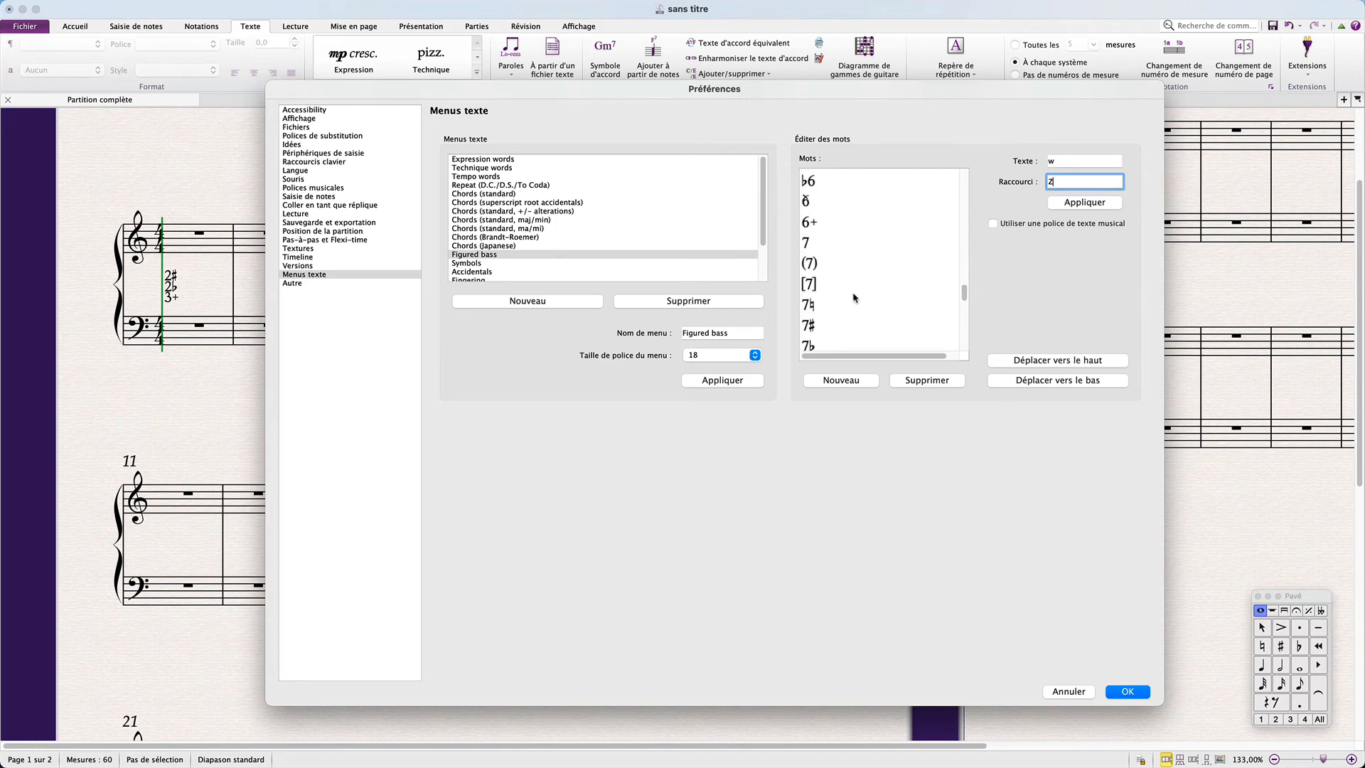
click(822, 314)
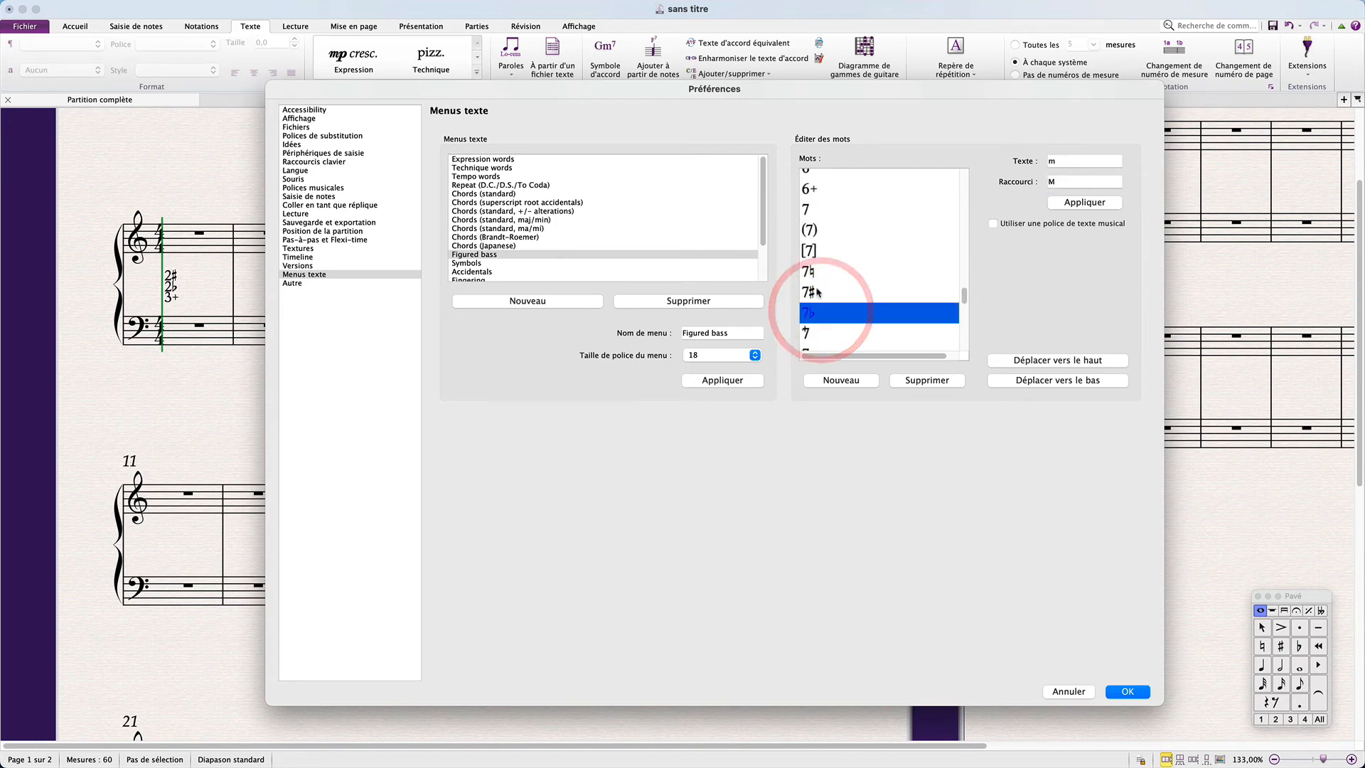
click(822, 275)
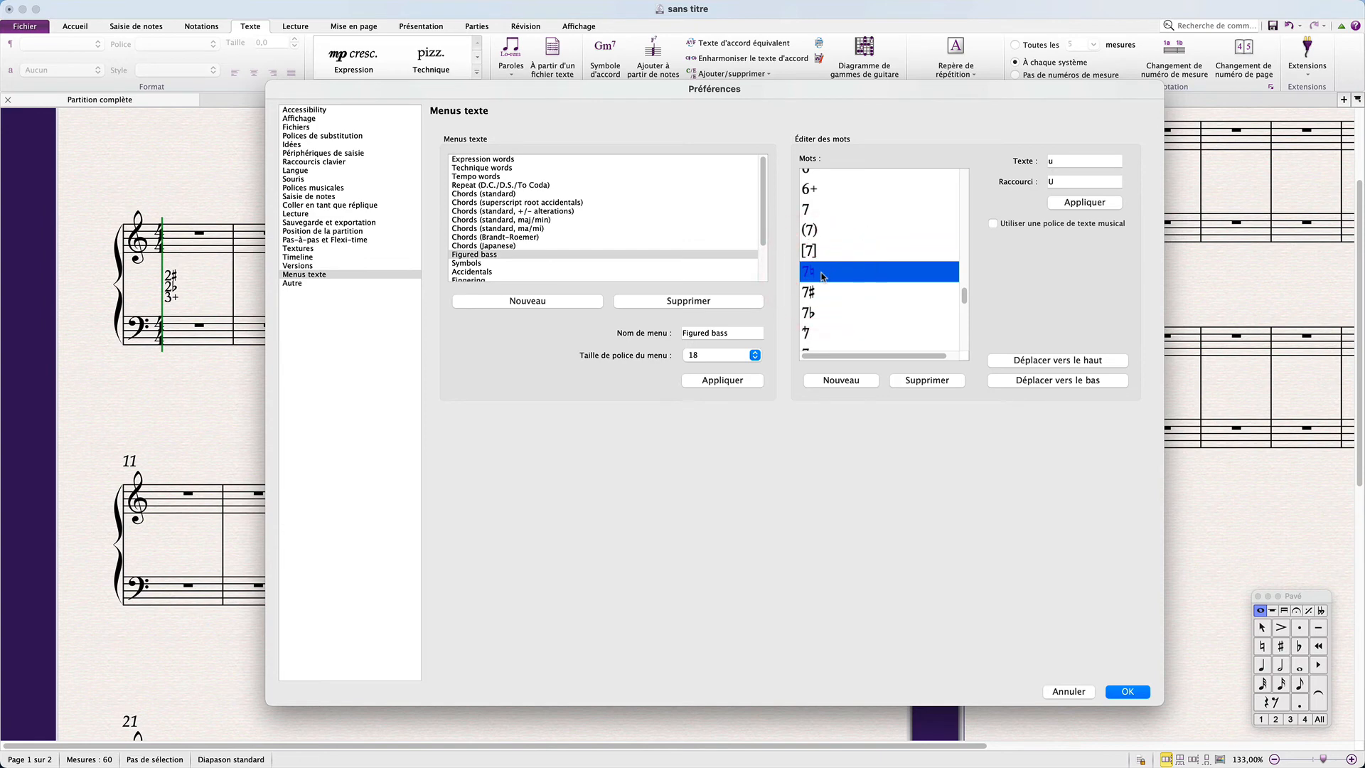
click(825, 296)
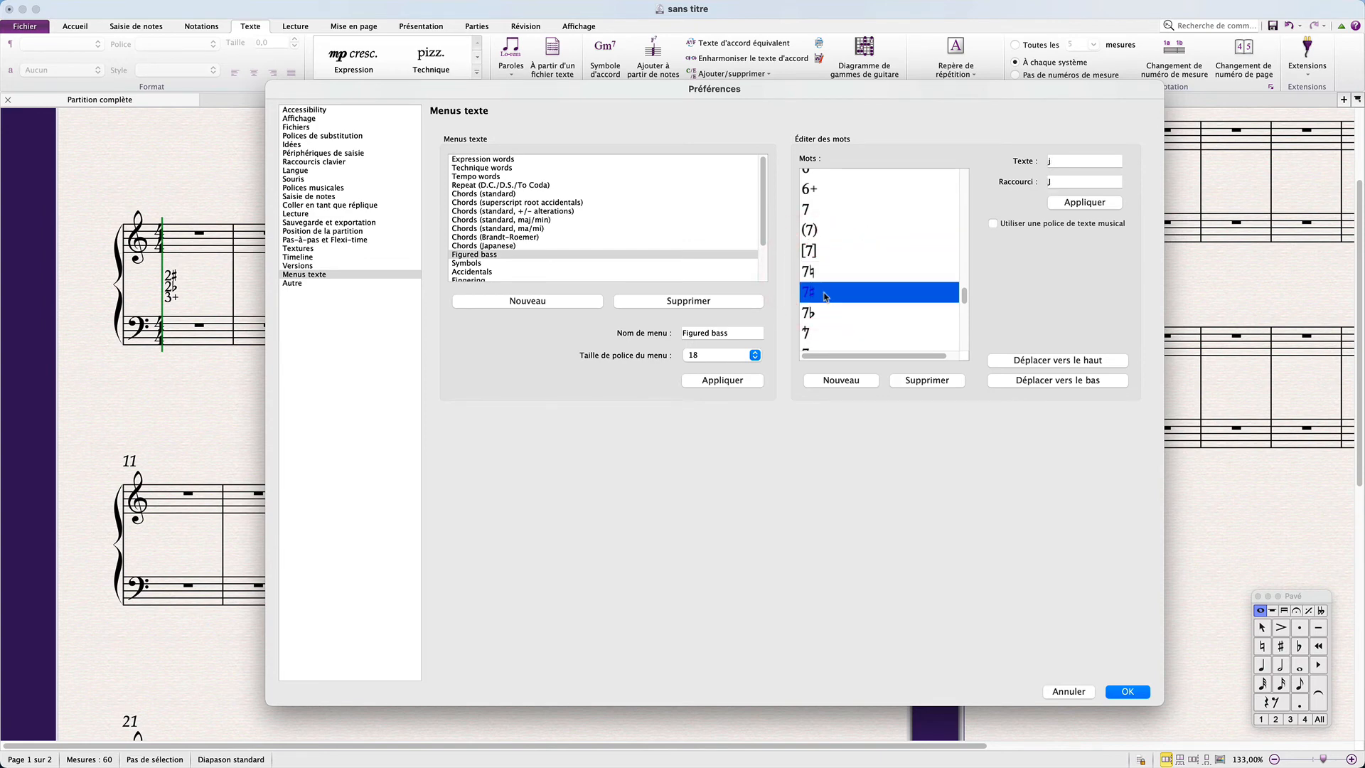
click(828, 314)
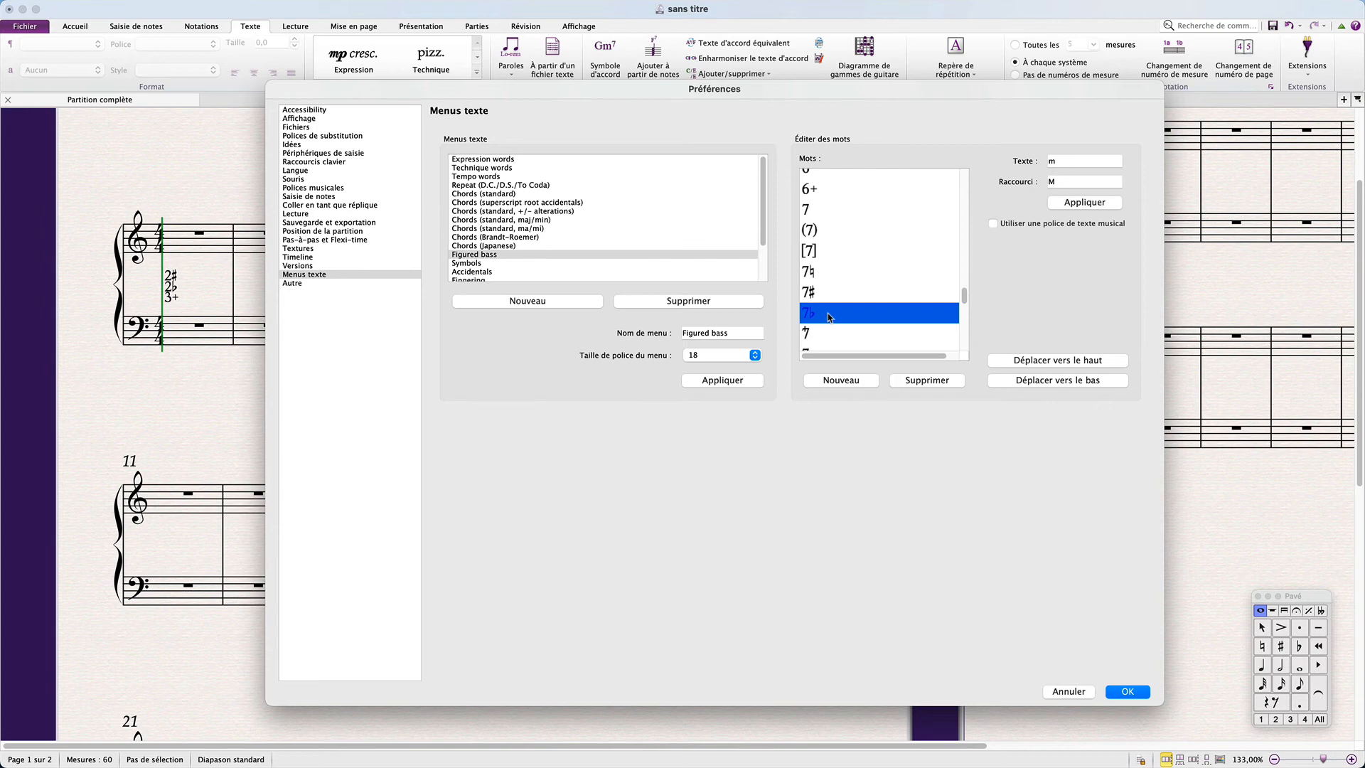
click(1074, 180)
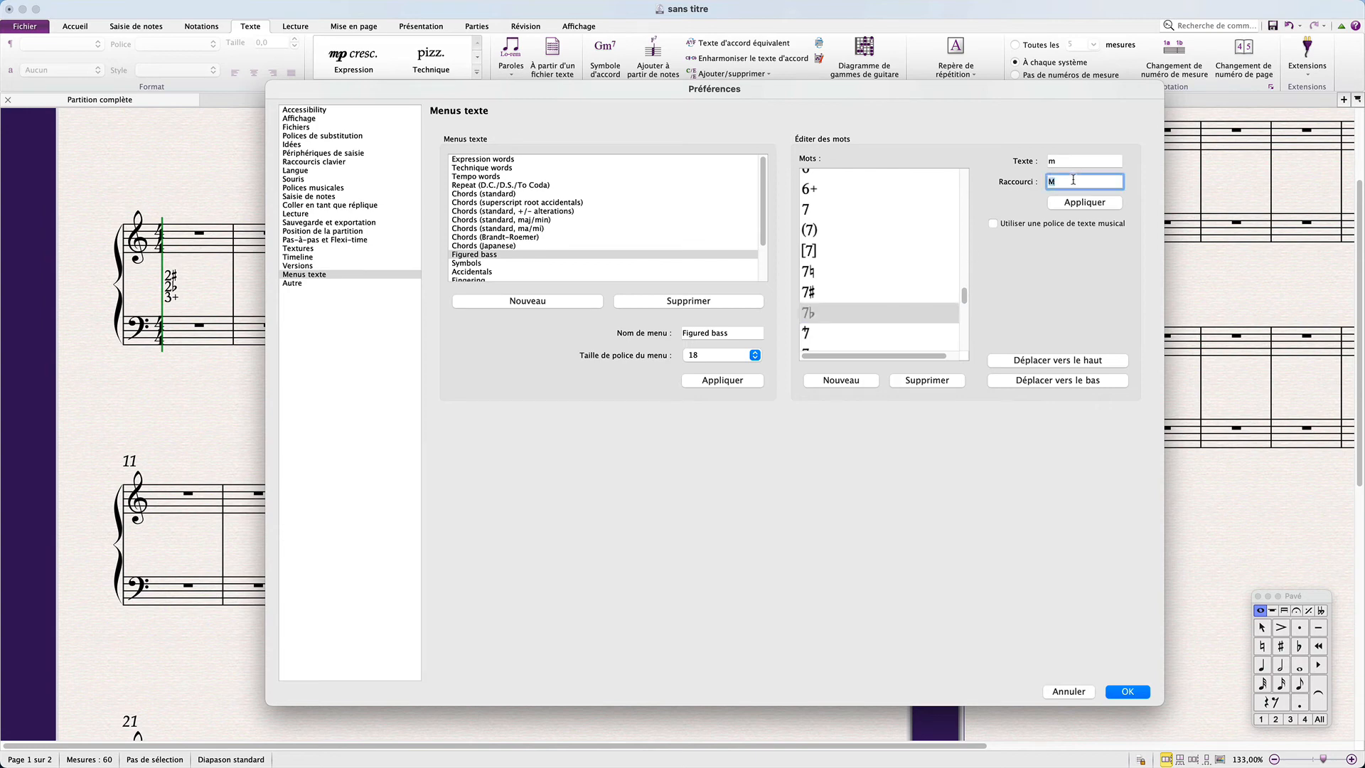
text(,)
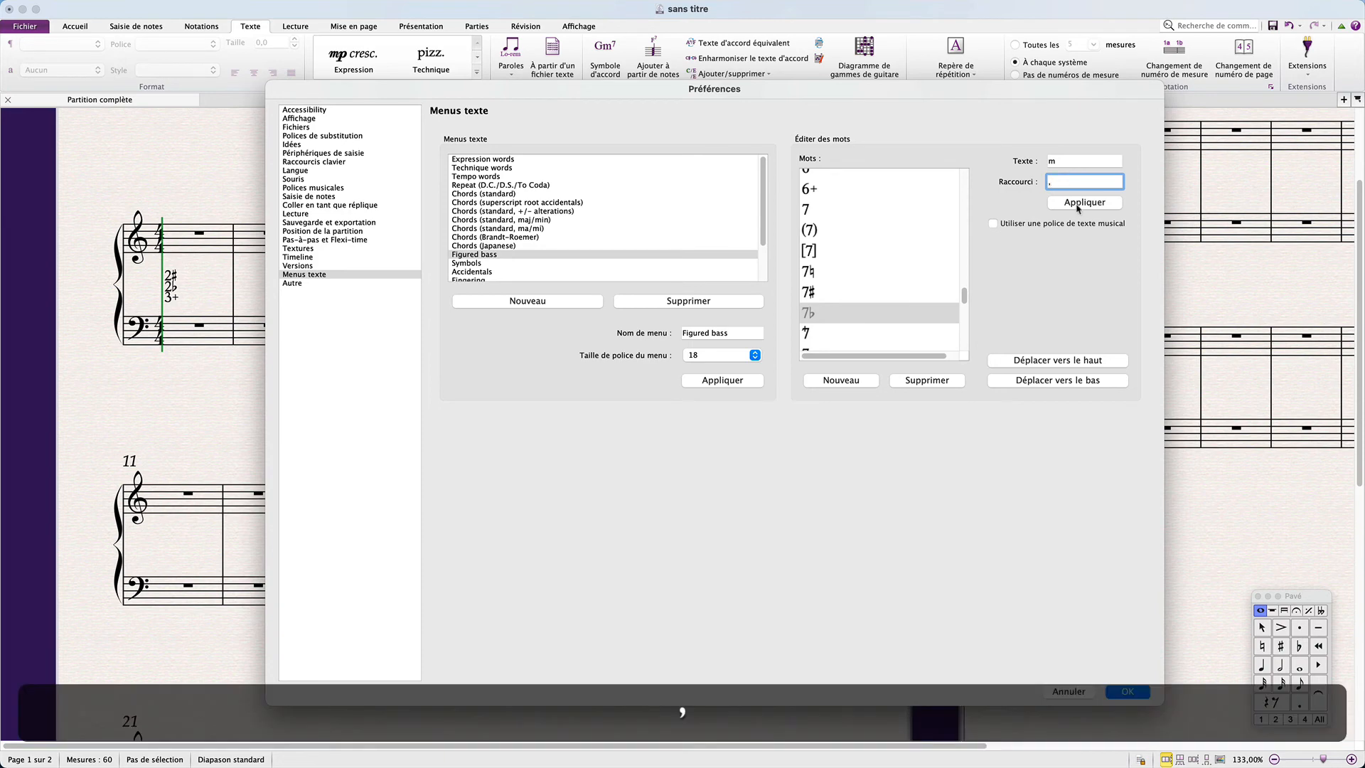
click(1078, 206)
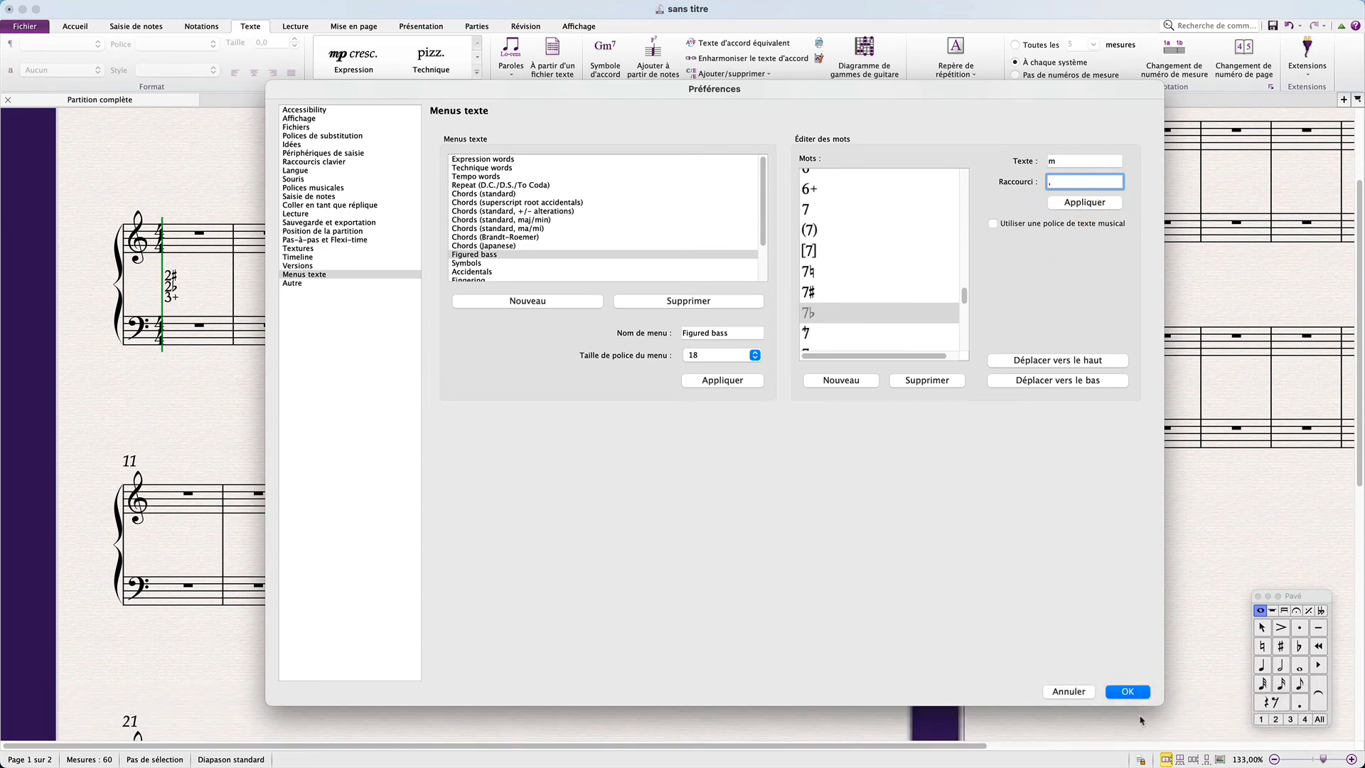
click(1127, 693)
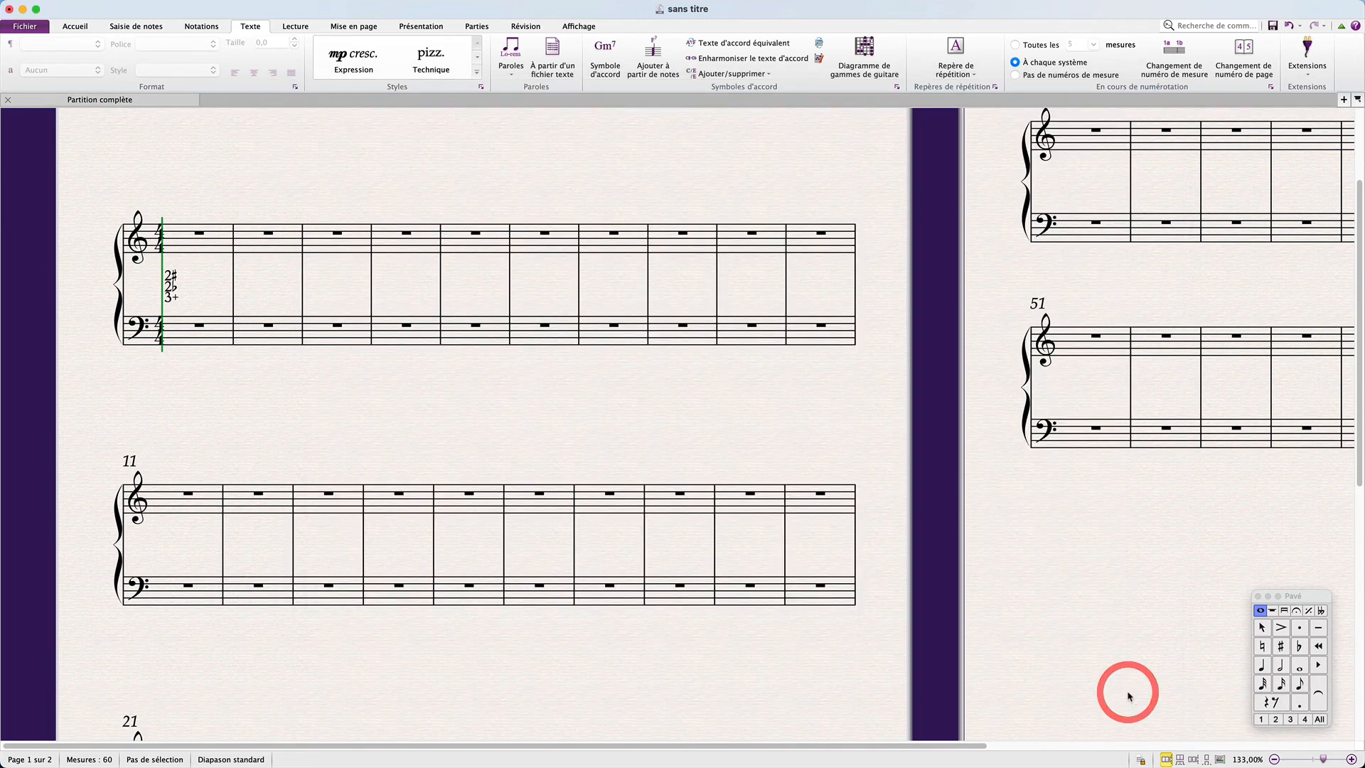
Step: Open the figured bass text in bar 1 for editing and review the shortcuts in its word menu
click(254, 389)
double_click(165, 288)
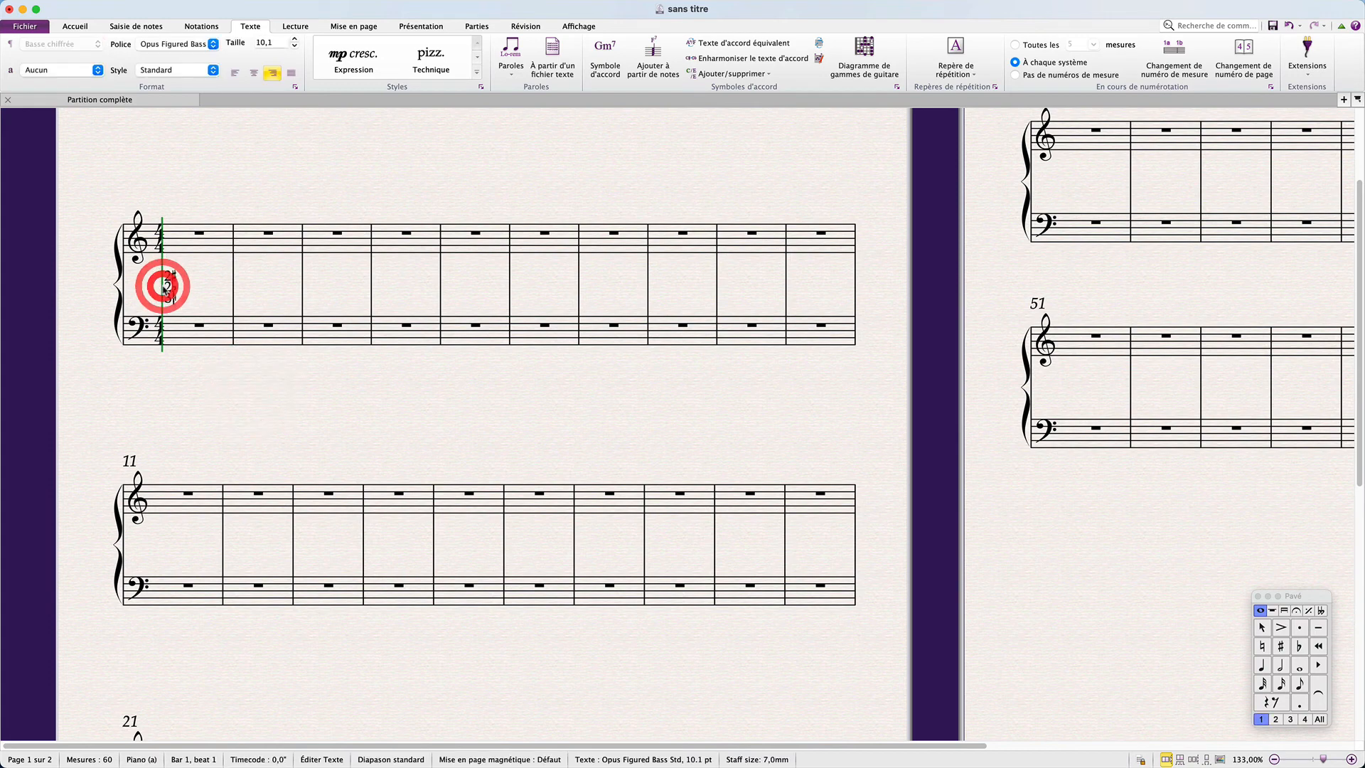
right_click(214, 276)
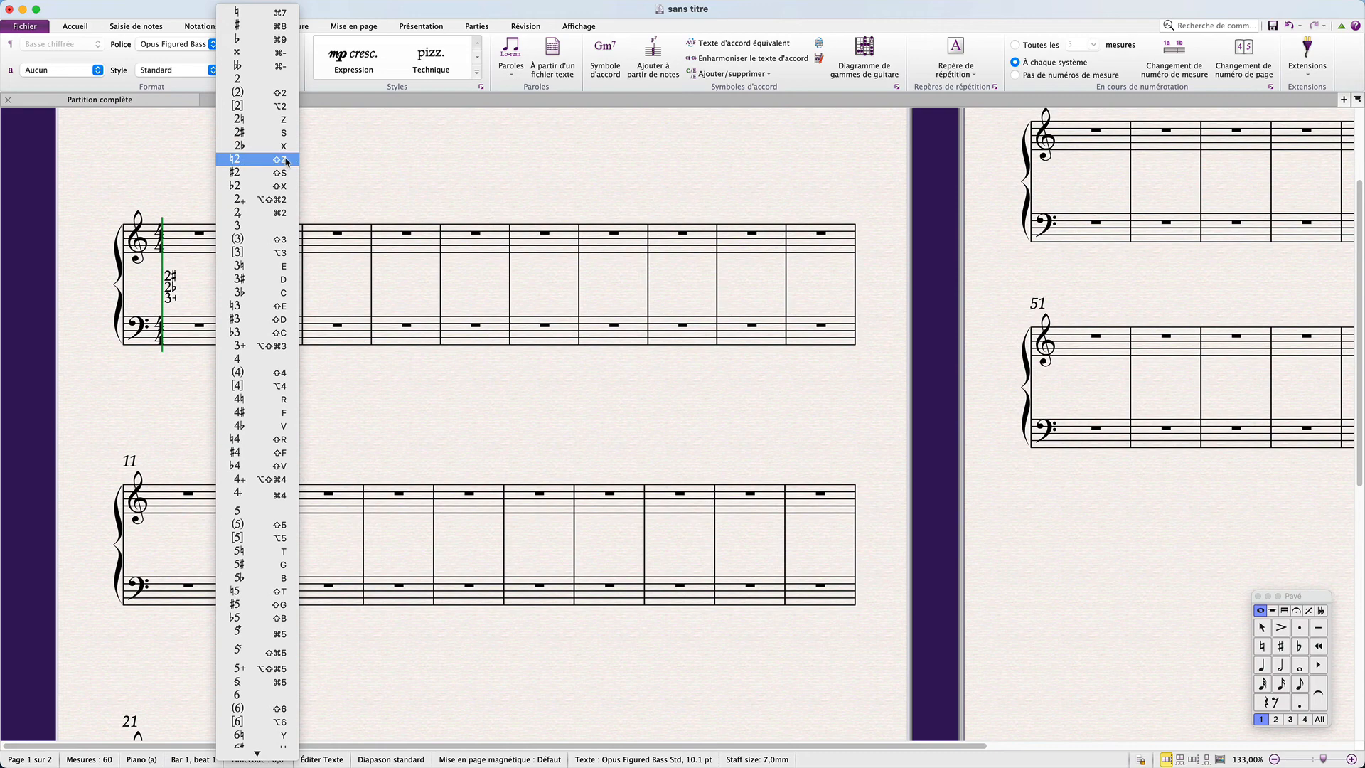
scroll(234, 566, down, 4)
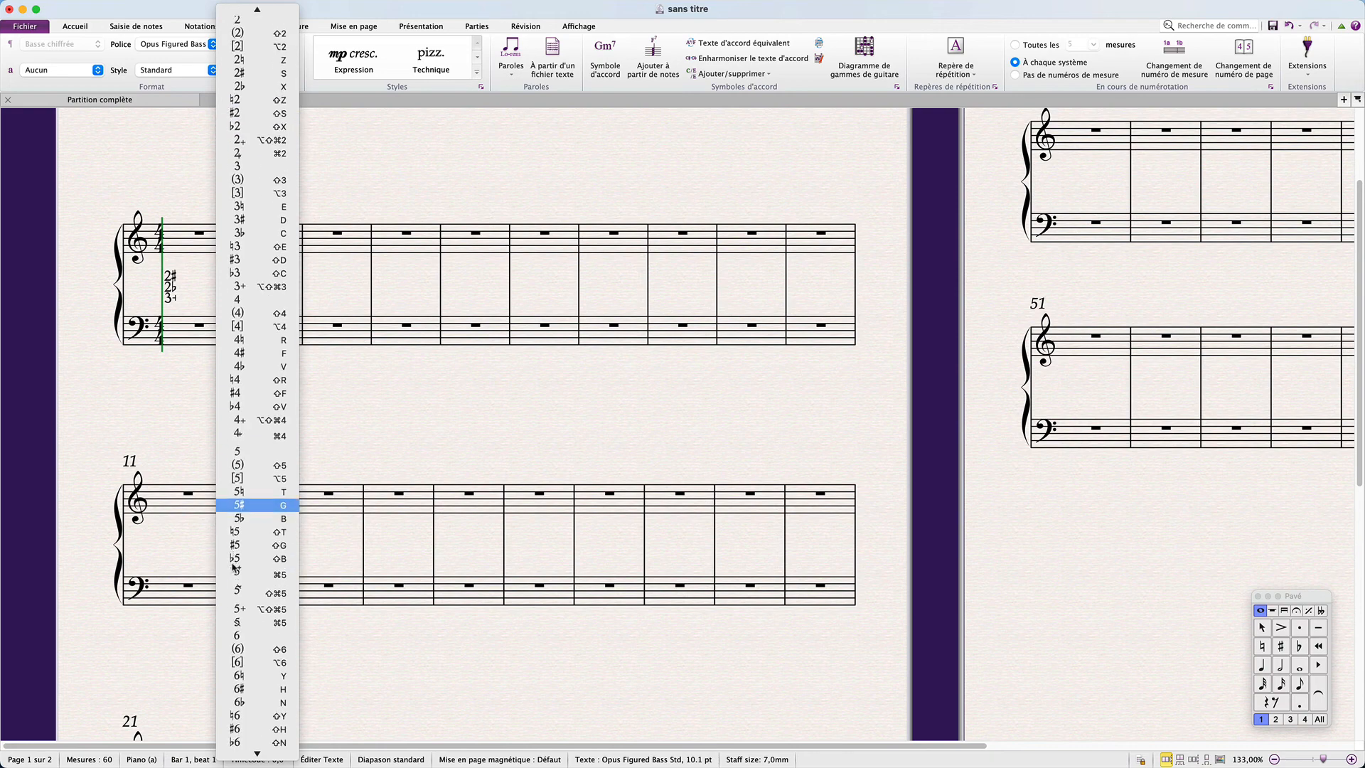
scroll(234, 566, down, 8)
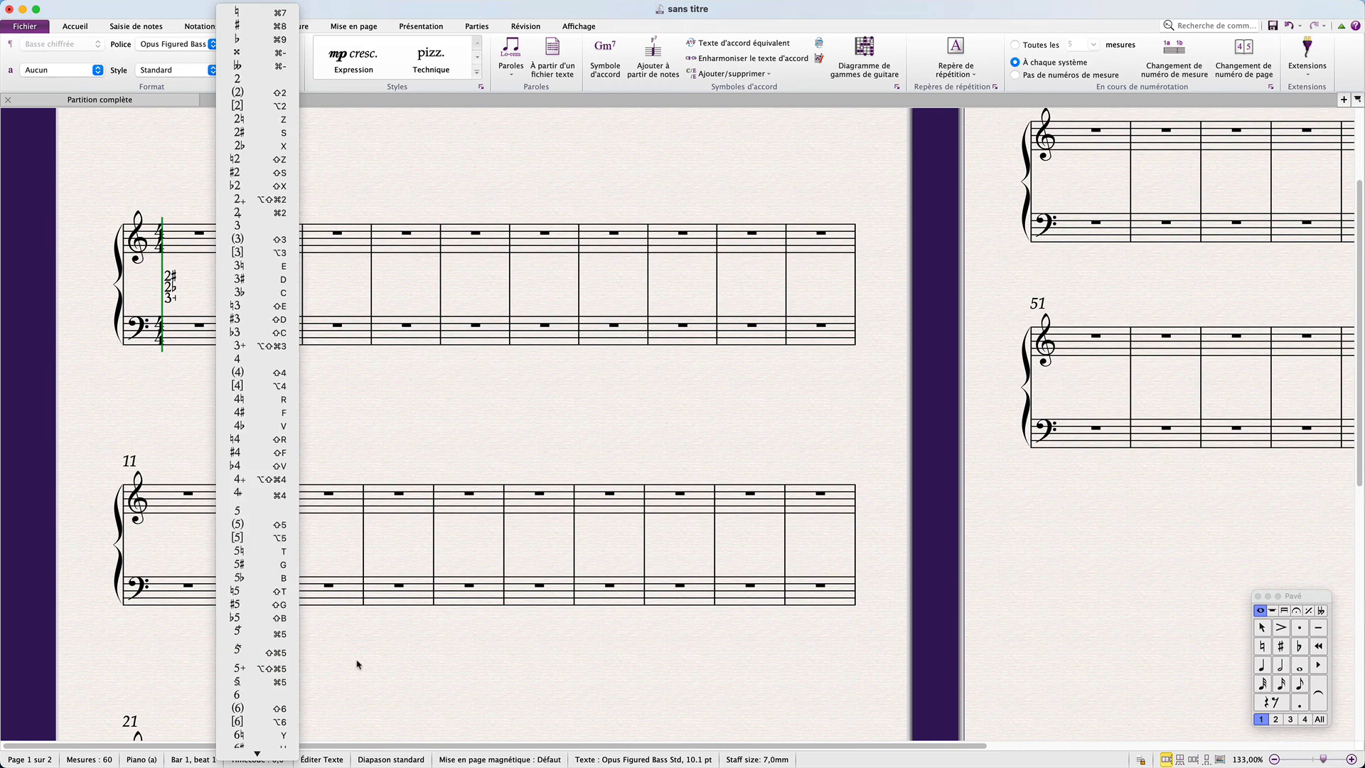
click(380, 673)
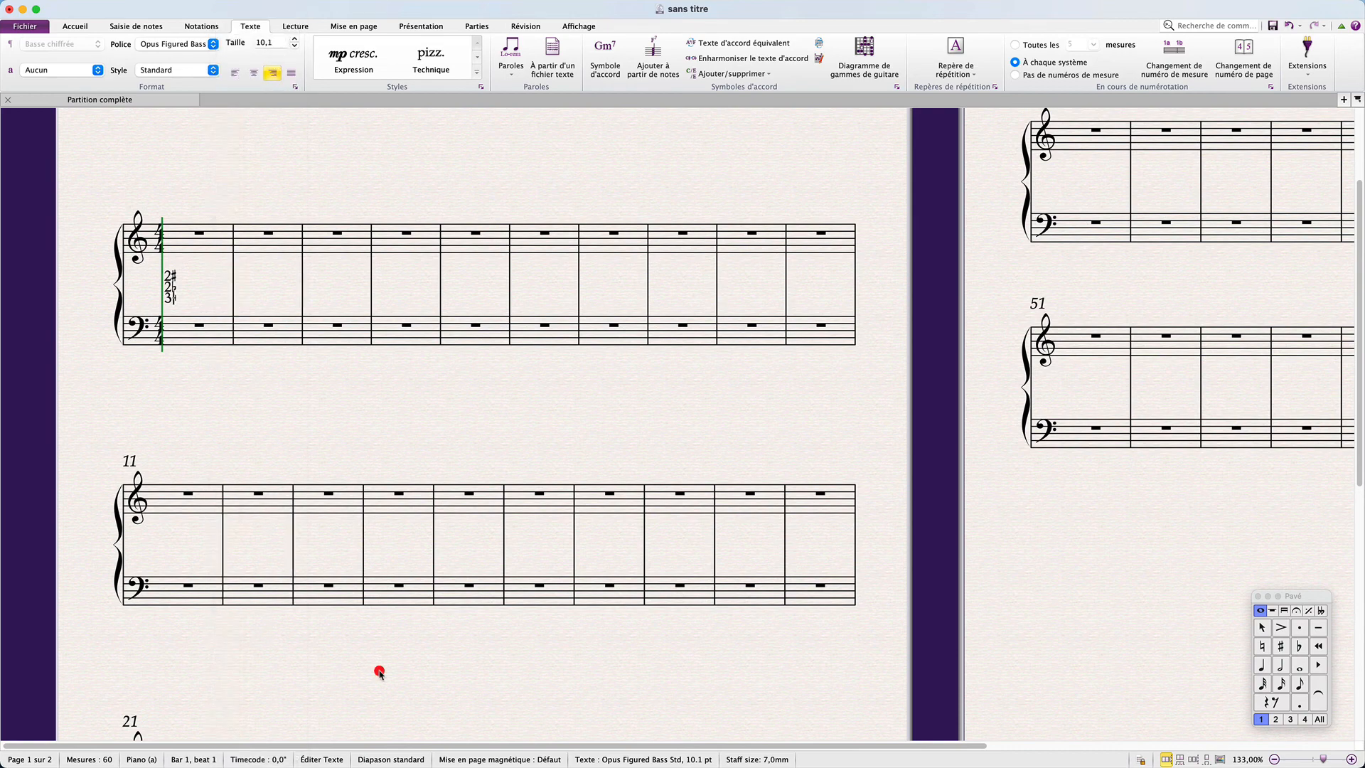
Step: Finish editing the figured bass text in bar 1 and delete it from the score
click(226, 431)
click(170, 292)
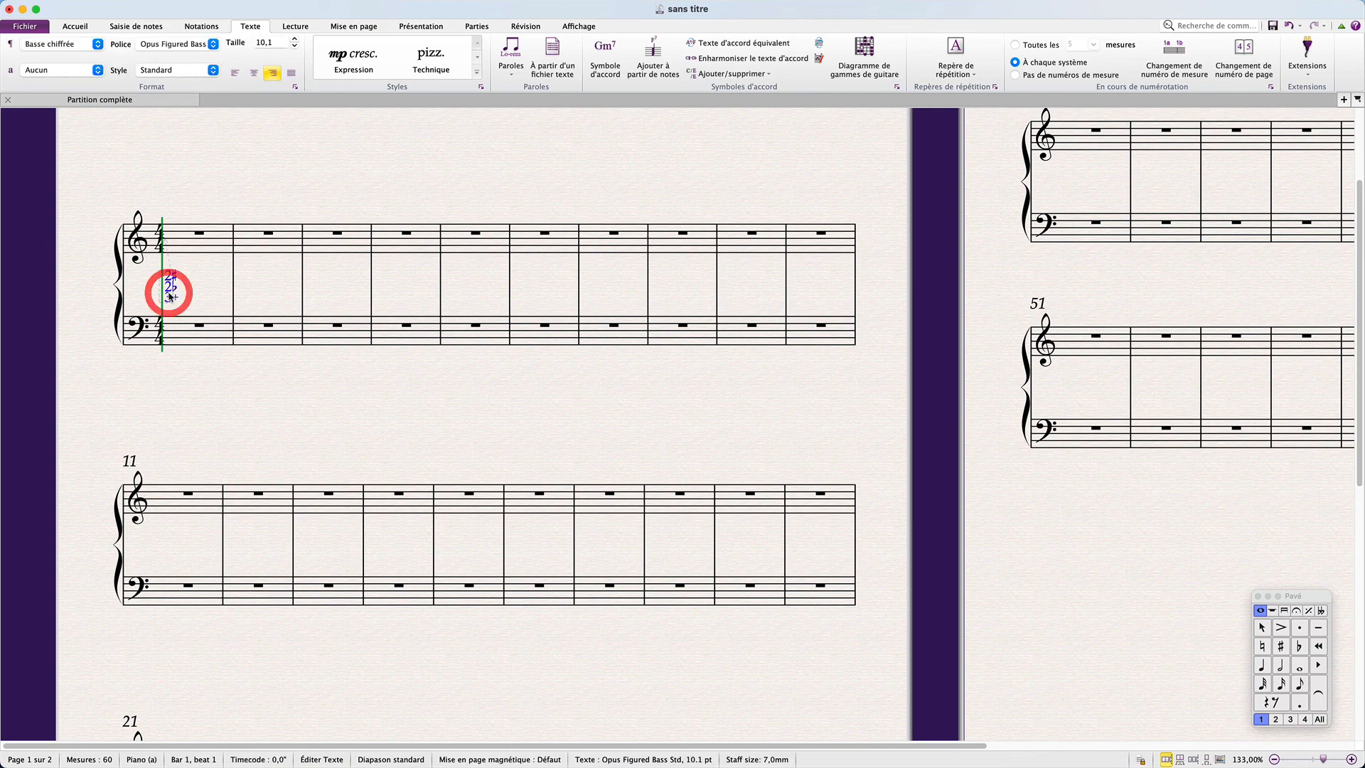
key(BackSpace)
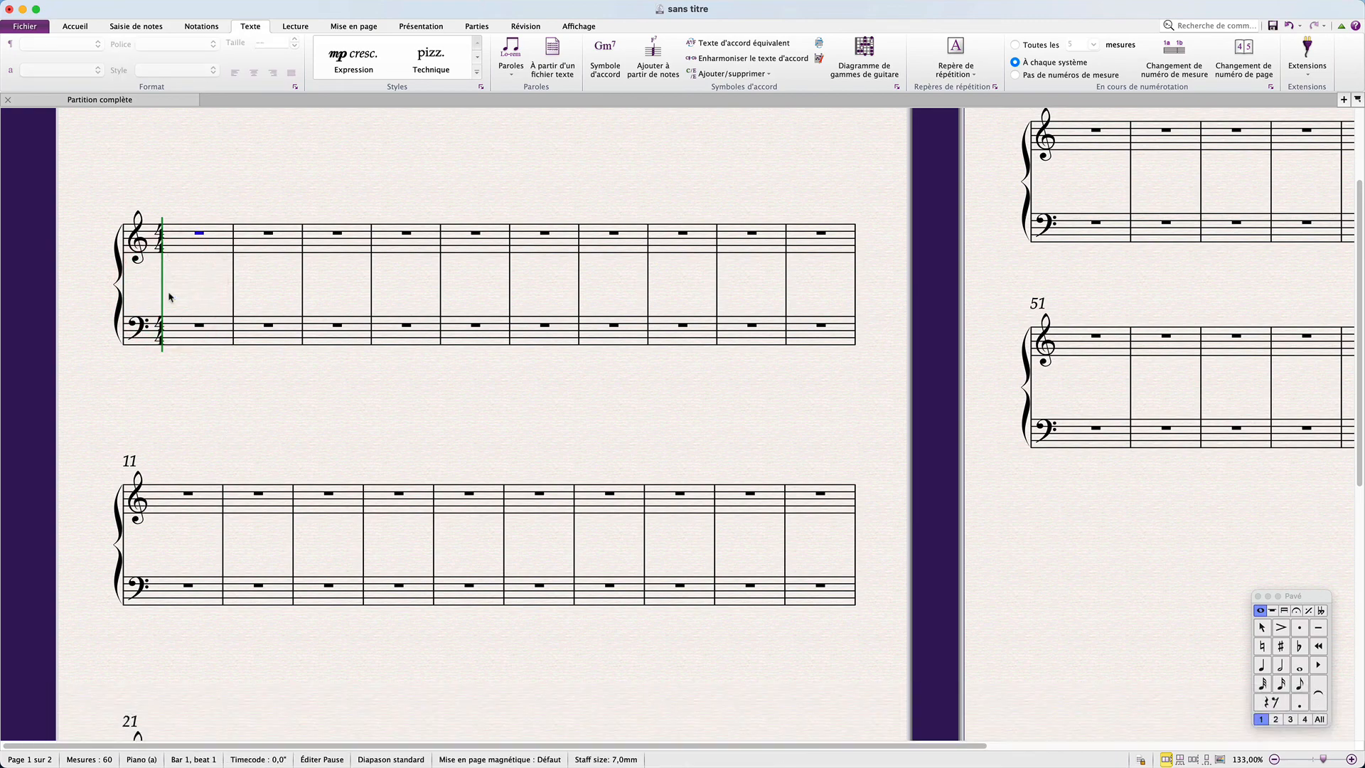
scroll(170, 297, up, 3)
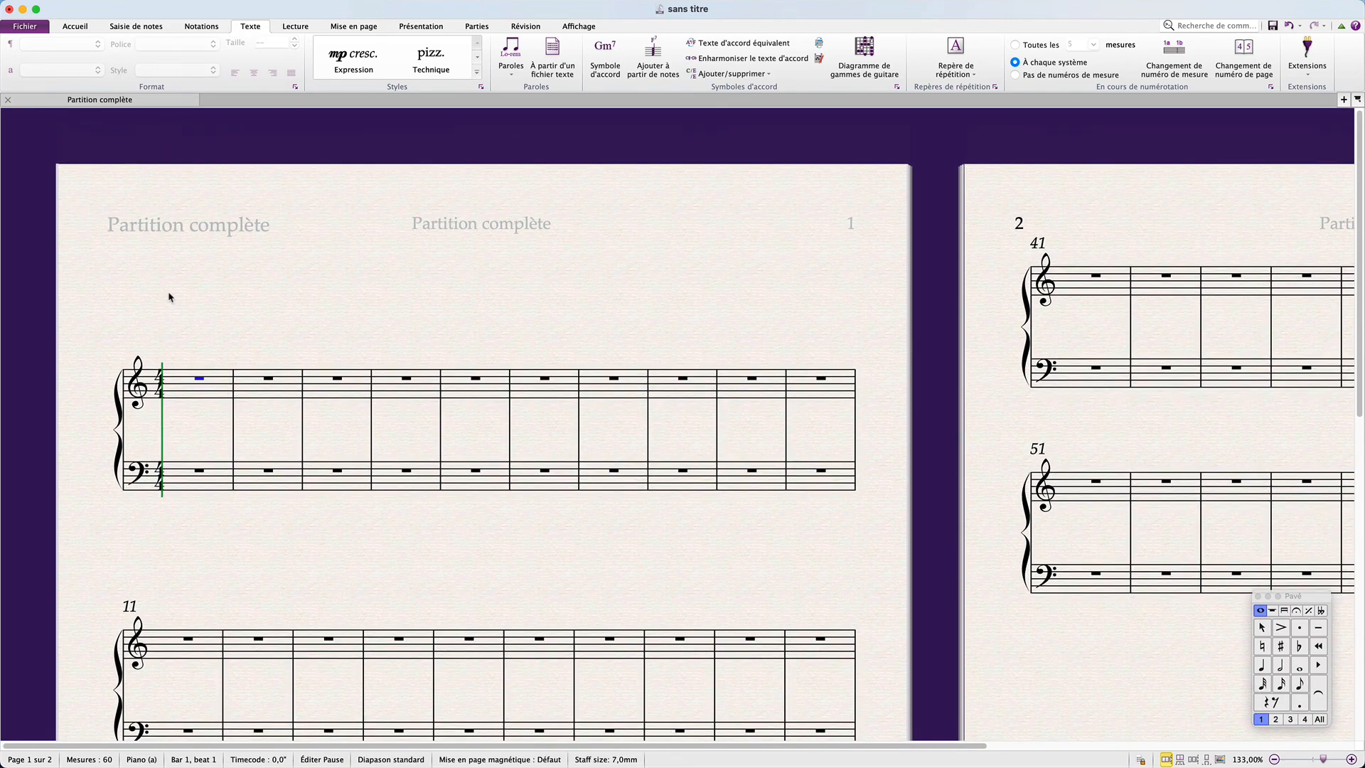